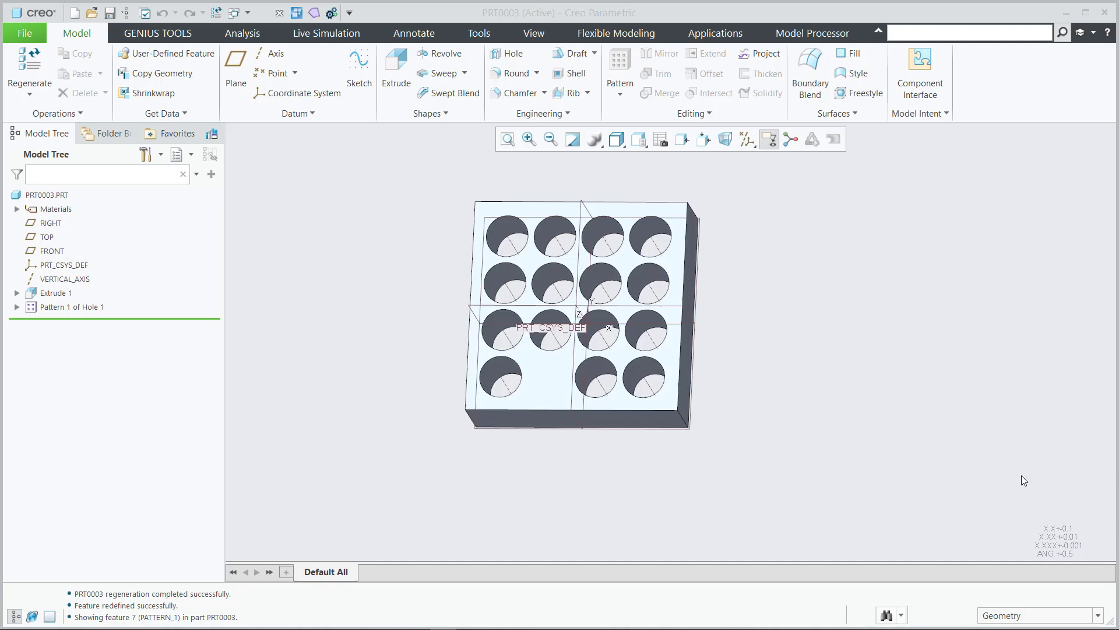
pyautogui.click(791, 353)
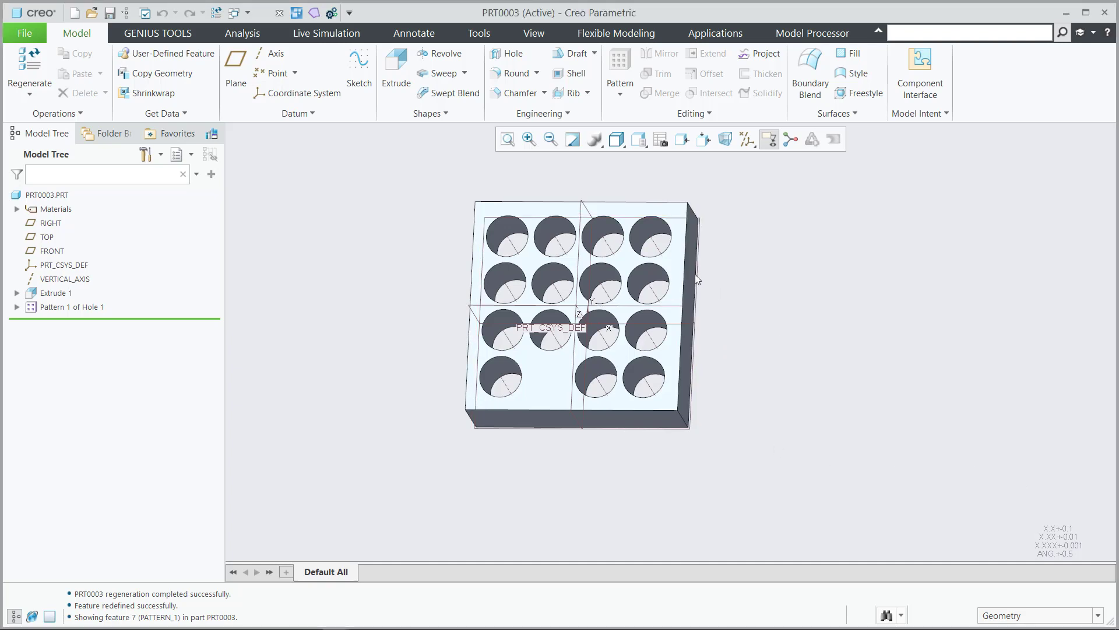
pyautogui.hotkey('ctrl', 'd')
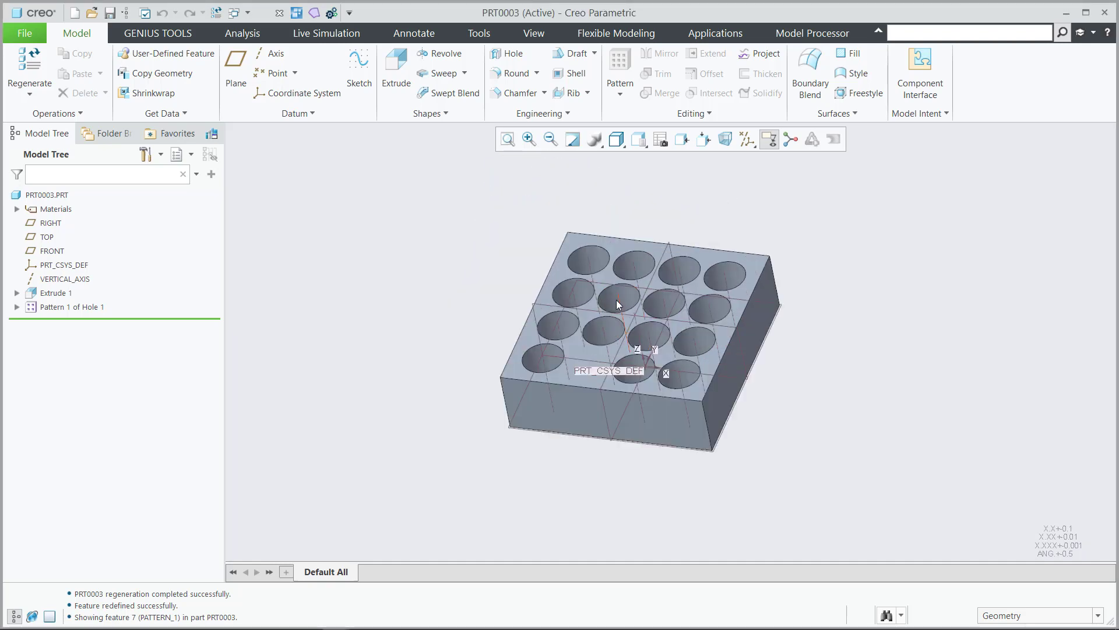
pyautogui.click(479, 34)
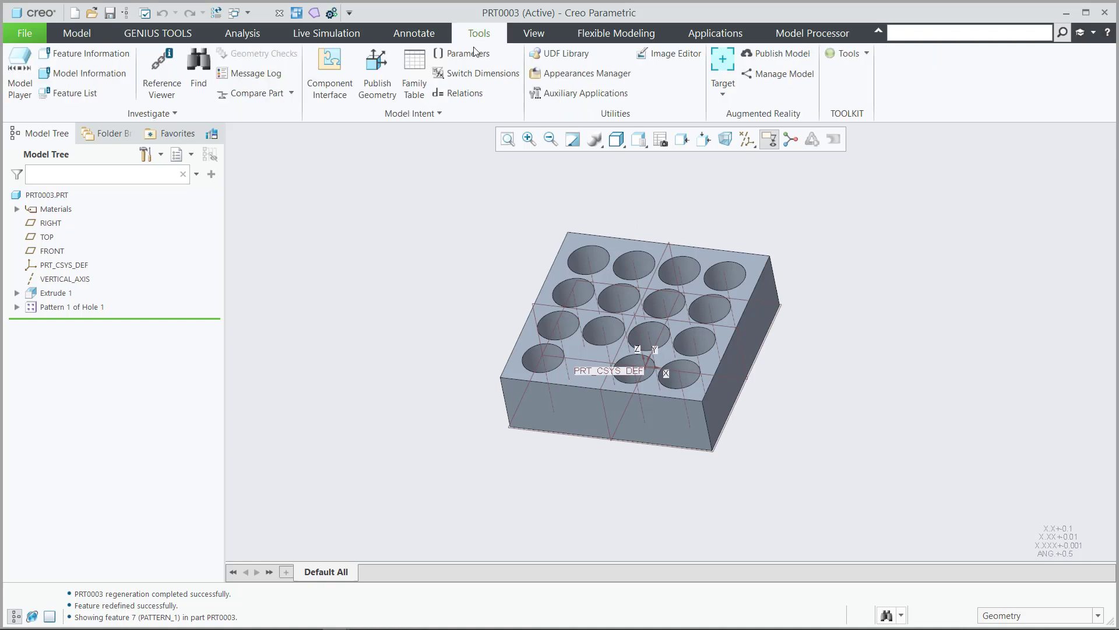
pyautogui.click(474, 52)
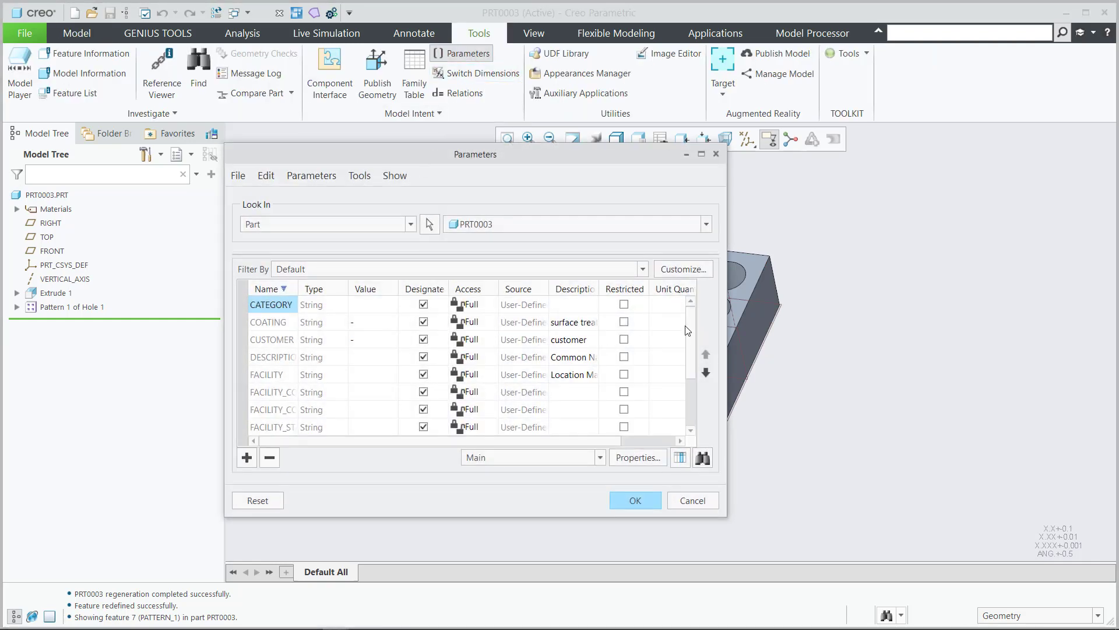
pyautogui.scroll(-2, 688, 330)
pyautogui.scroll(2, 694, 326)
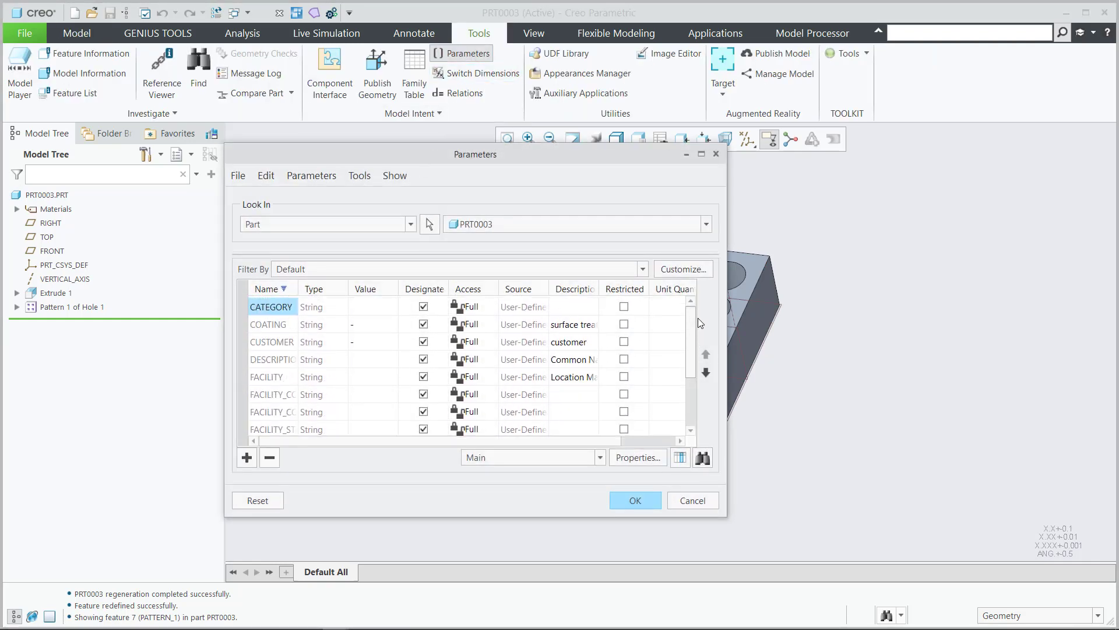
pyautogui.scroll(-2, 697, 367)
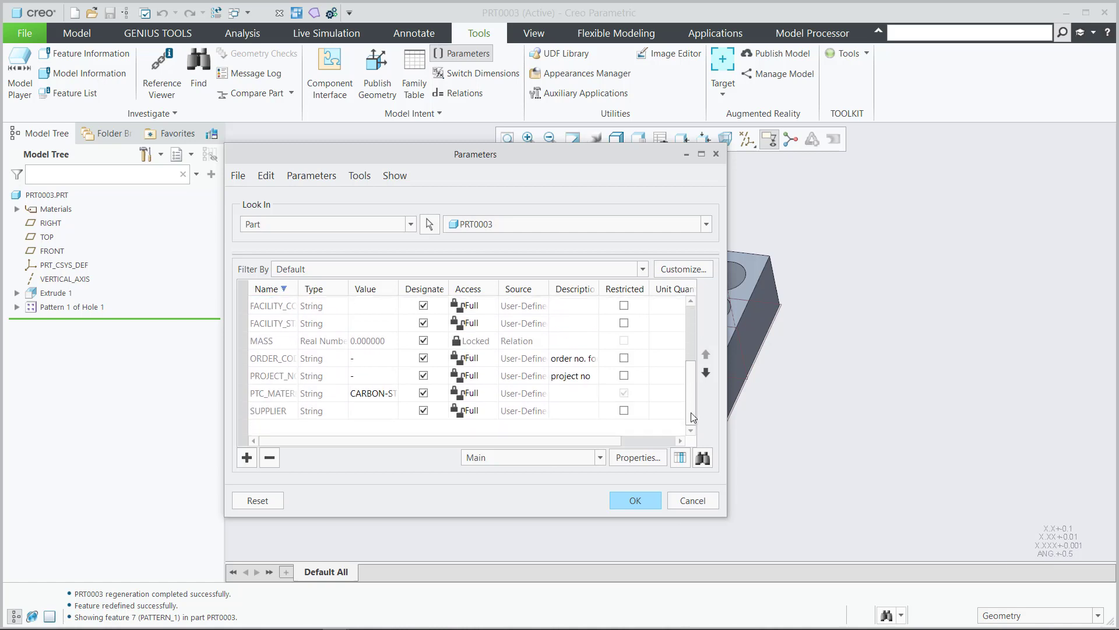
pyautogui.scroll(3, 694, 385)
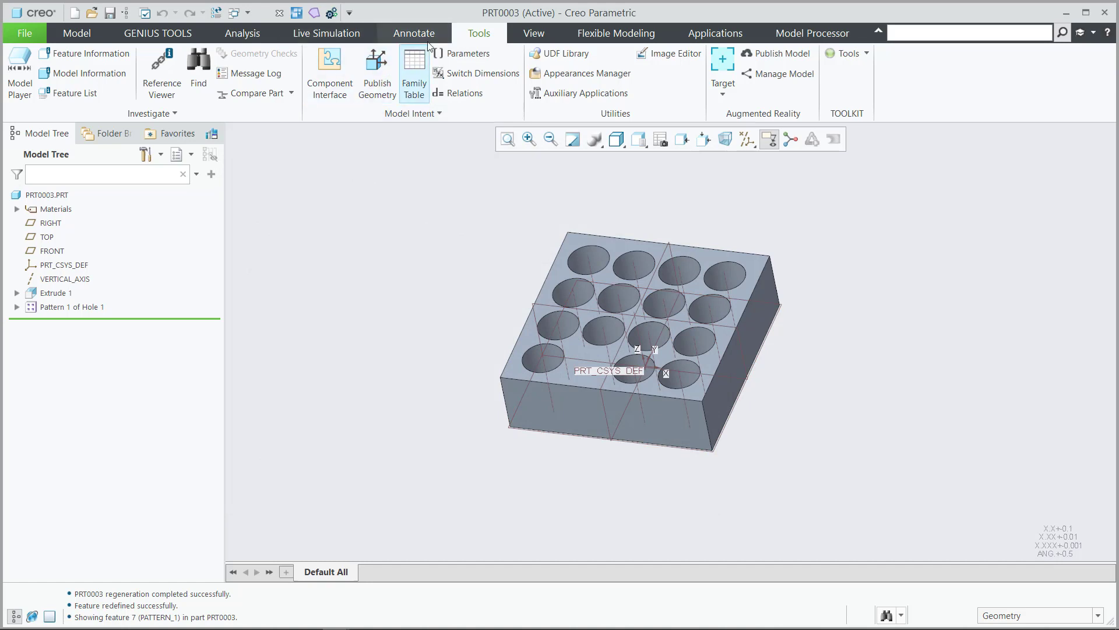
# Switch to the Model Processor ribbon tab and bring the INNEO Model Processor window forward.
pyautogui.click(797, 42)
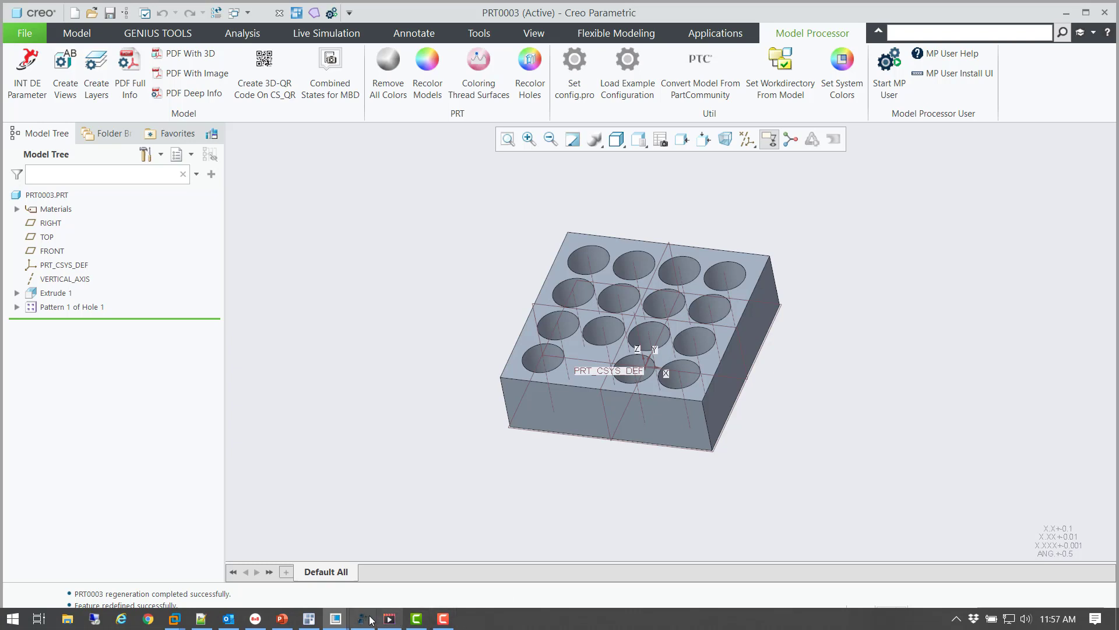
pyautogui.click(371, 620)
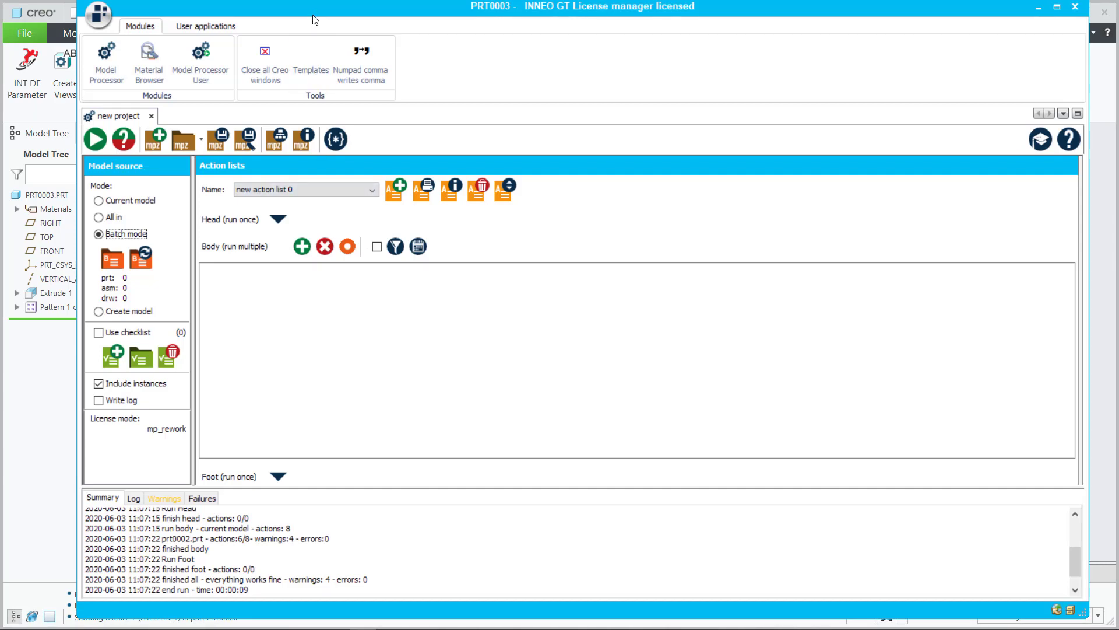
# Try the All and Batch mode sources, close the batch configuration, then set the model source to Current model.
pyautogui.moveTo(315, 13); pyautogui.dragTo(361, 18)
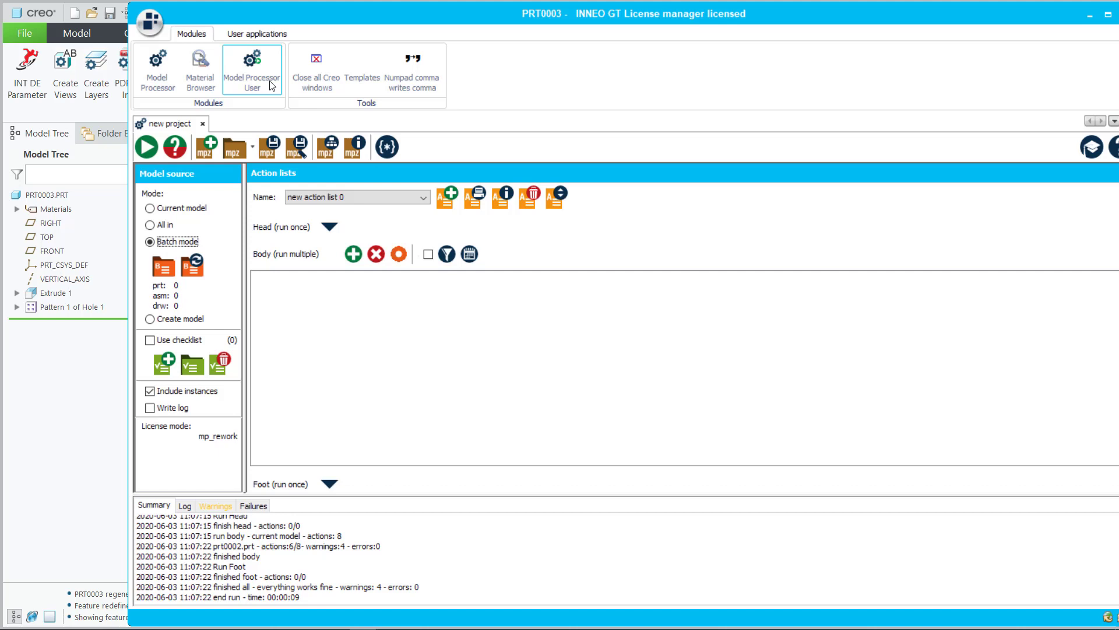
pyautogui.click(150, 209)
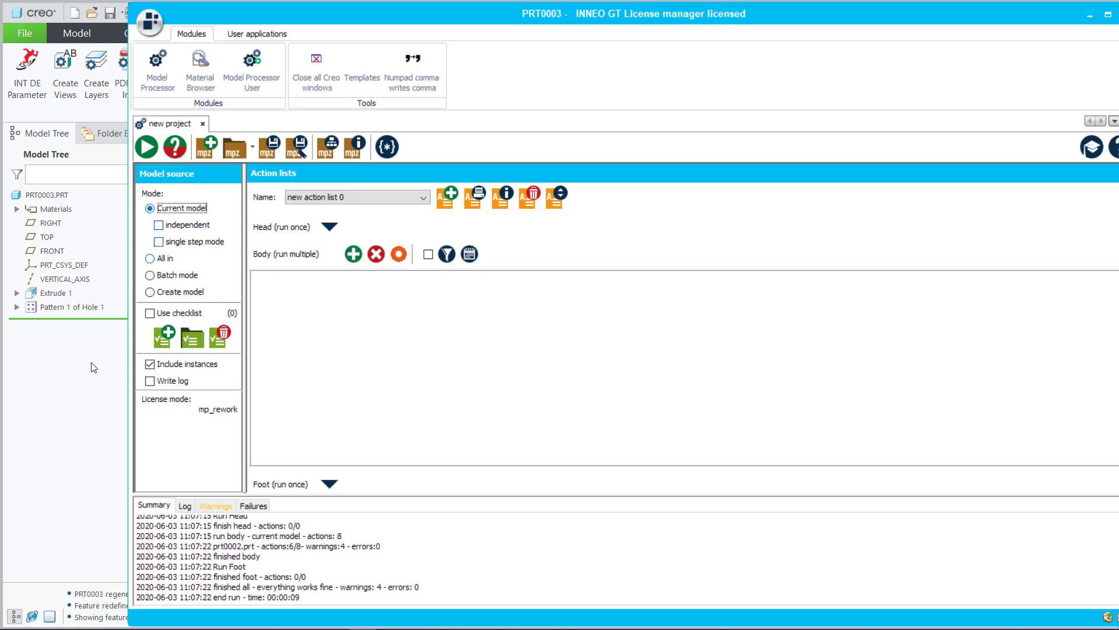
pyautogui.moveTo(280, 12); pyautogui.dragTo(219, 37)
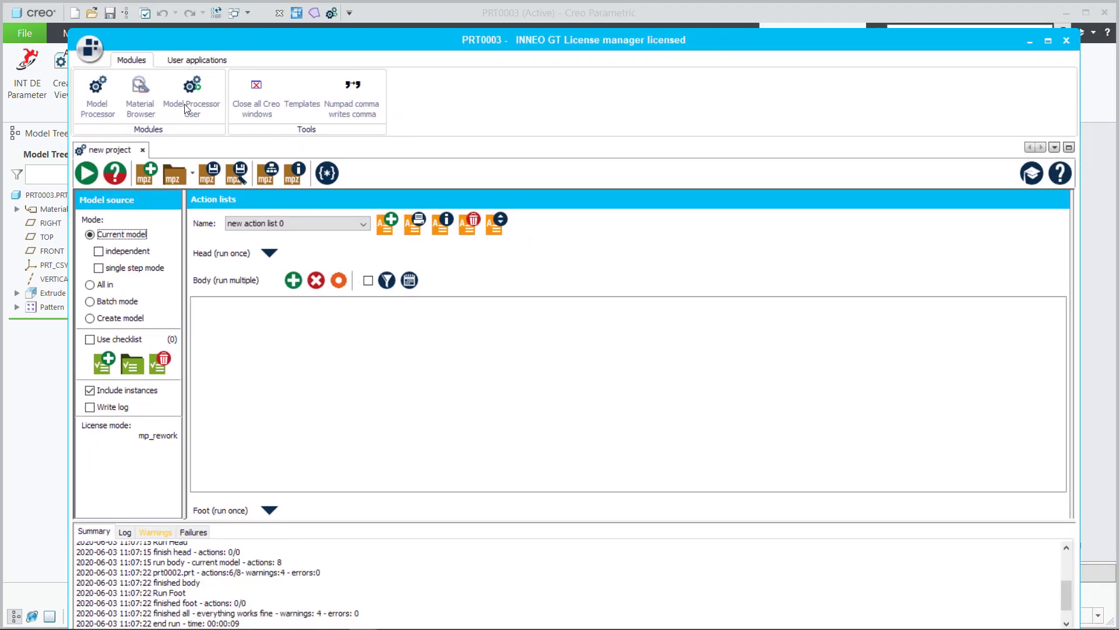
pyautogui.click(91, 285)
pyautogui.click(96, 270)
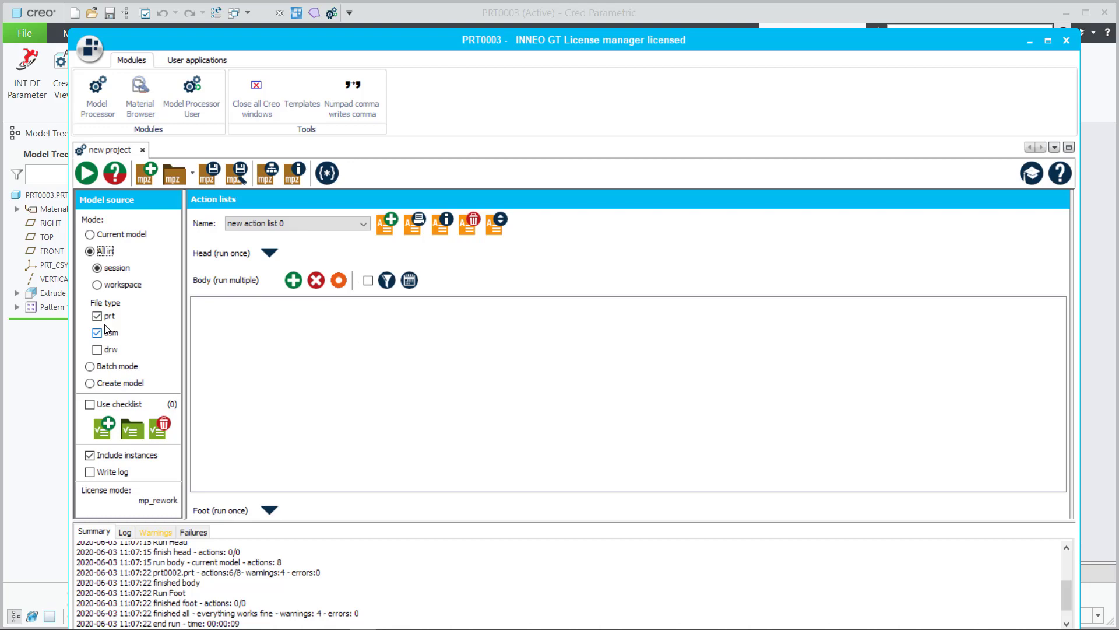
pyautogui.click(90, 367)
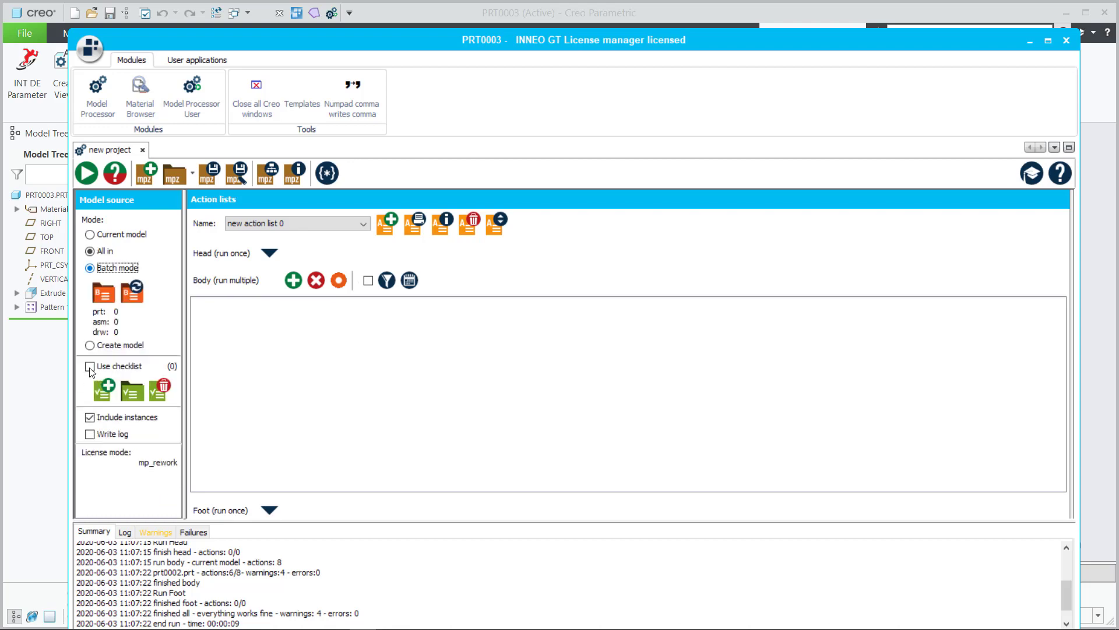
pyautogui.click(103, 291)
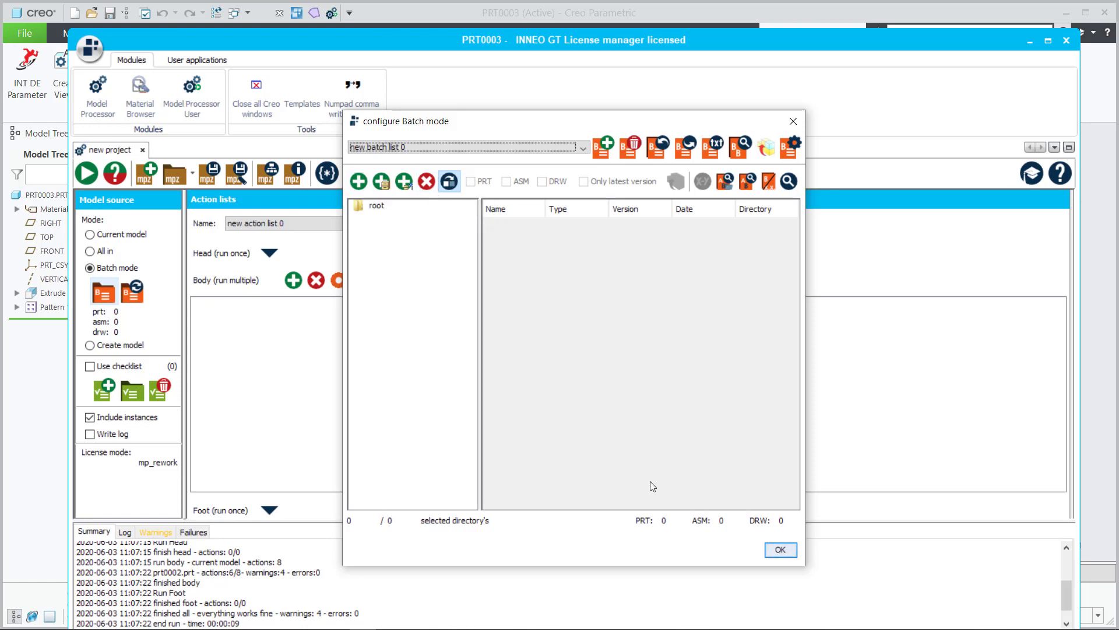
pyautogui.click(780, 549)
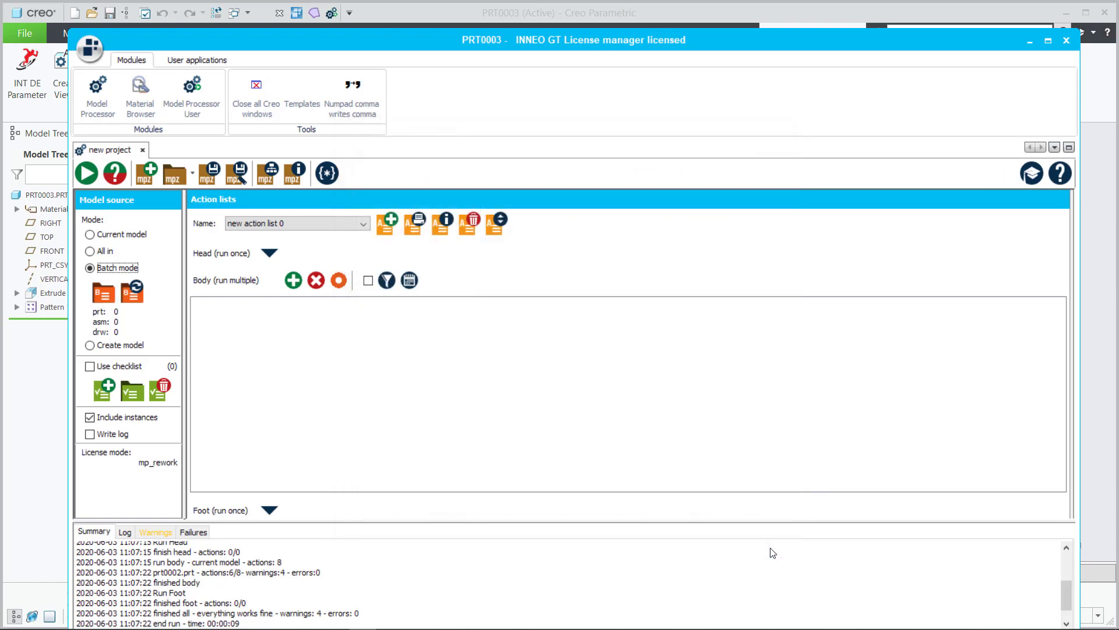
pyautogui.click(91, 235)
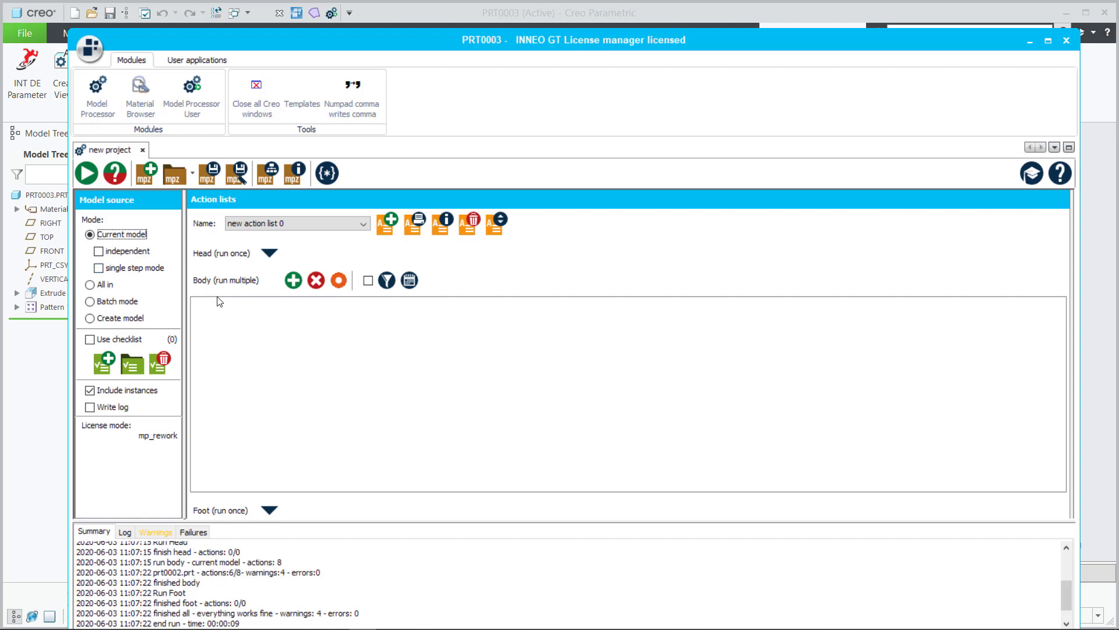
# Add a Body task and choose Model - Parameters > Delete model parameter.
pyautogui.click(293, 280)
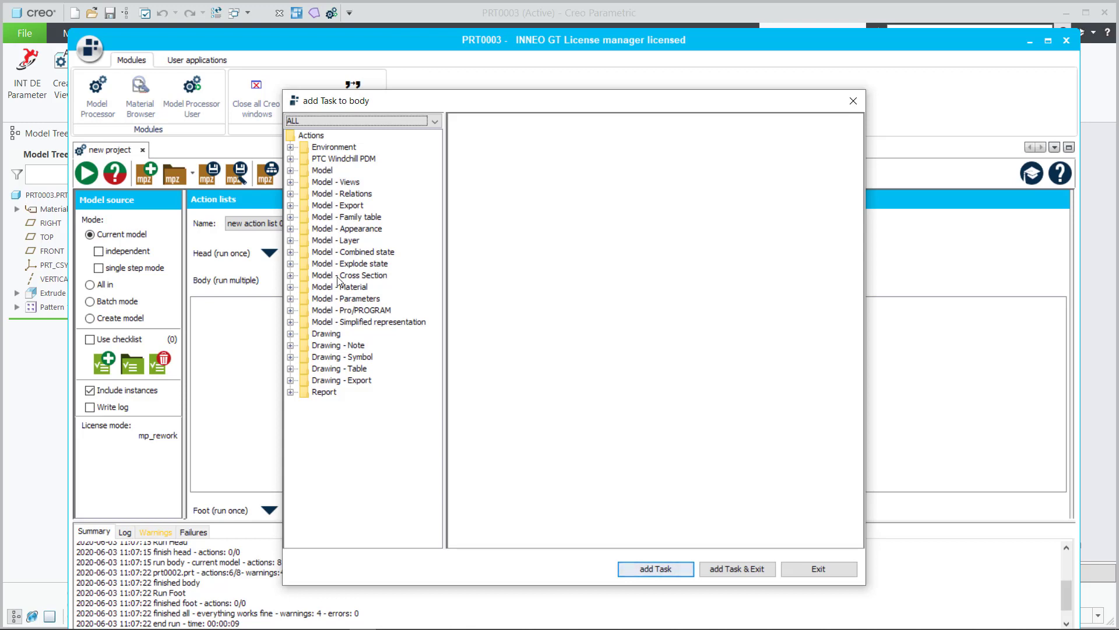
pyautogui.click(291, 299)
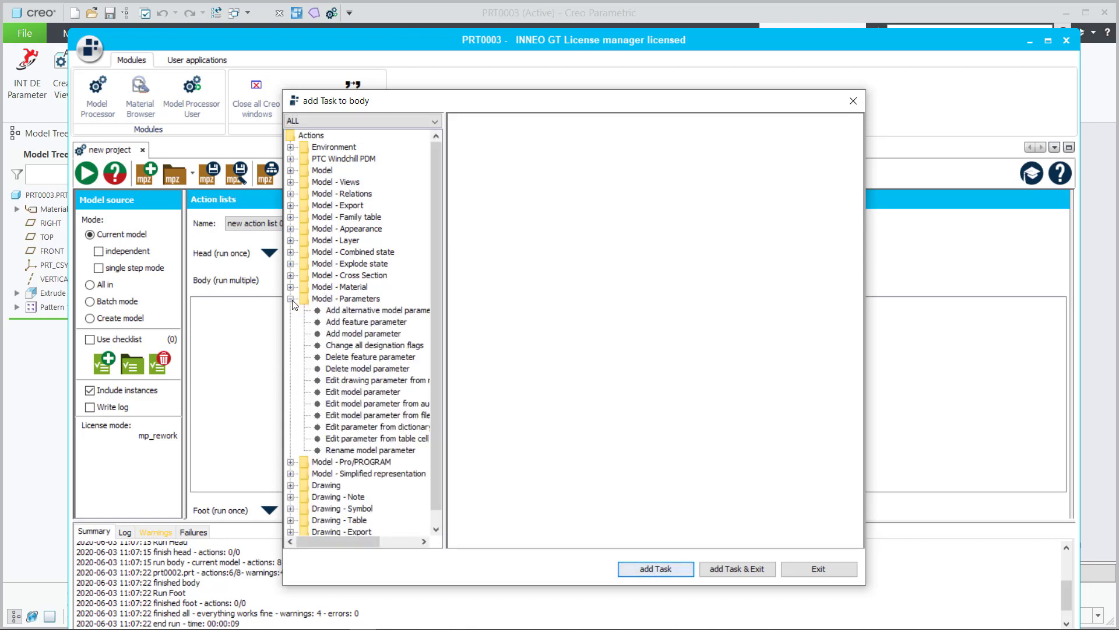
pyautogui.click(345, 369)
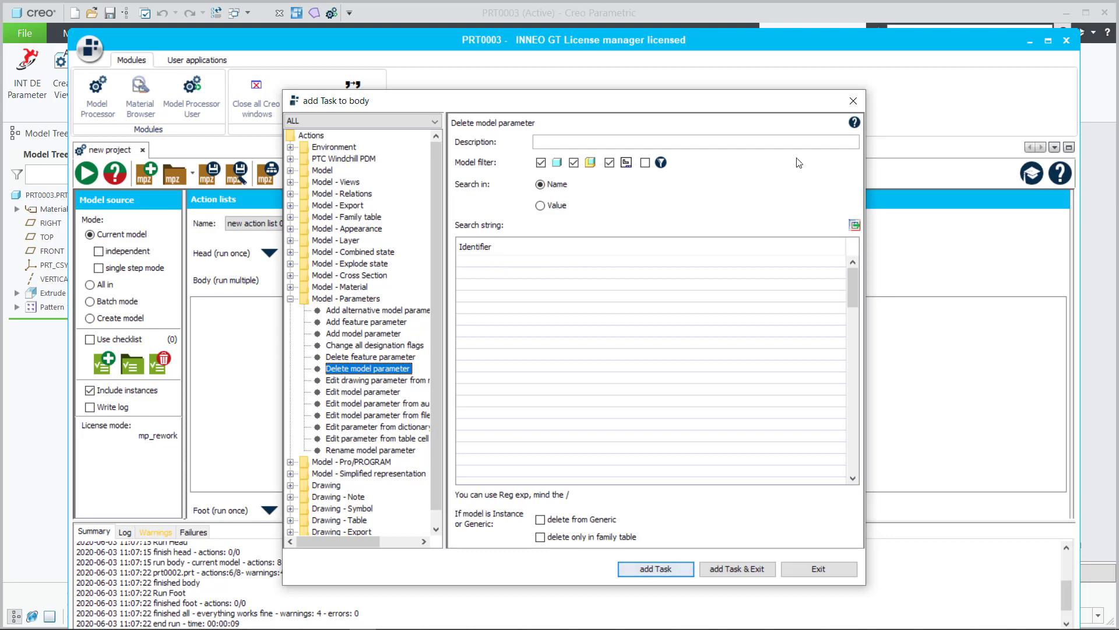
# Open the RegExp help page and select the 'All except' example regex under Further examples.
pyautogui.click(855, 123)
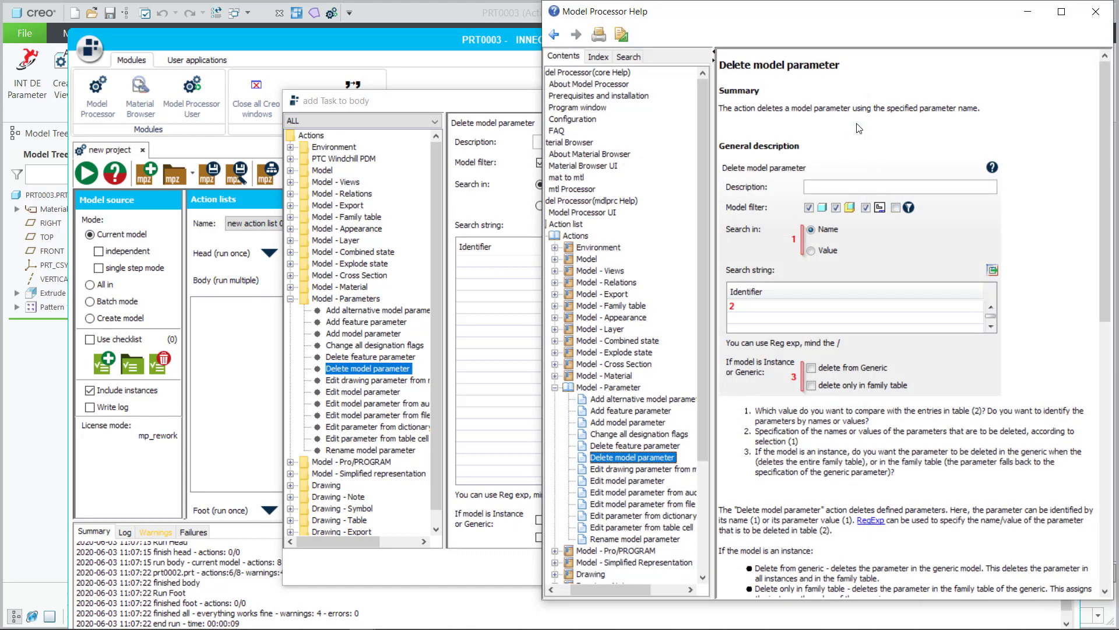
pyautogui.moveTo(705, 128); pyautogui.dragTo(698, 309)
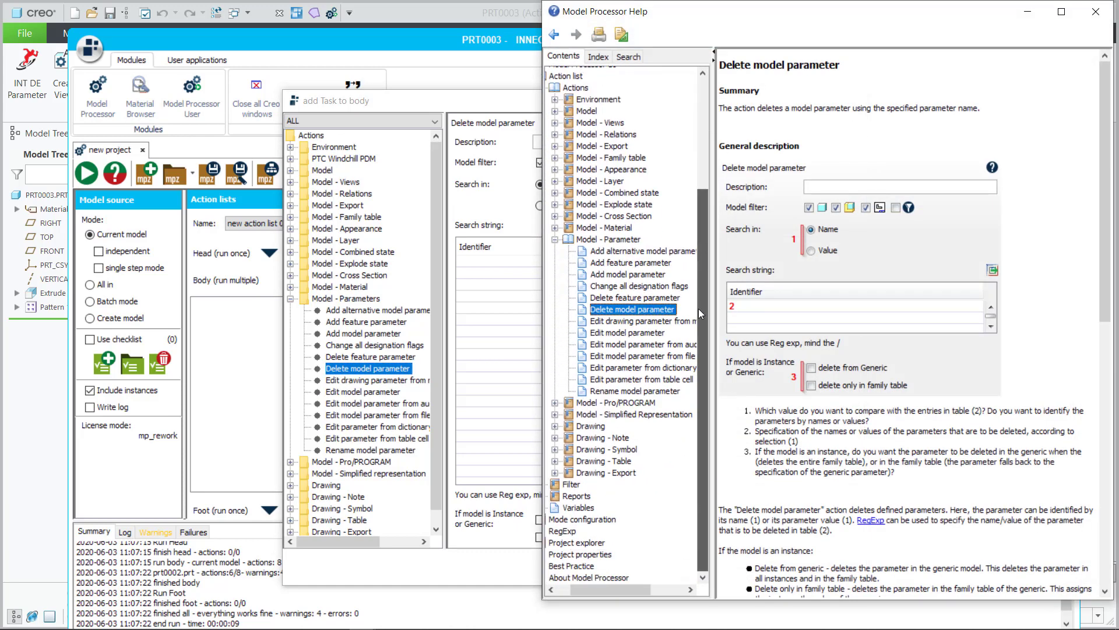
pyautogui.click(566, 531)
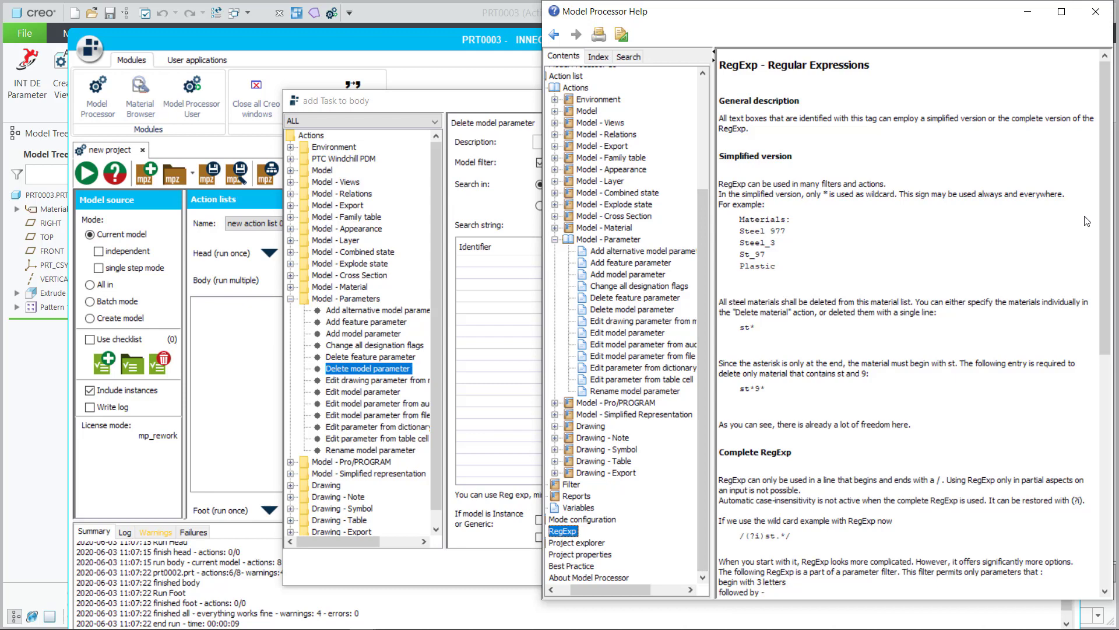
pyautogui.moveTo(1110, 149); pyautogui.dragTo(1109, 173)
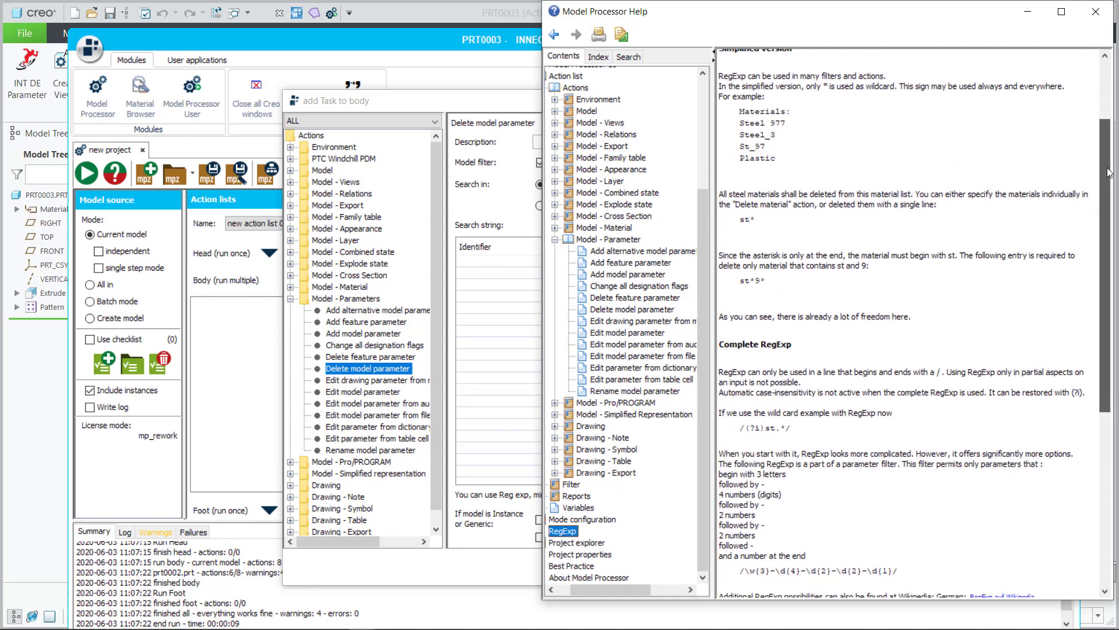
pyautogui.scroll(-6, 809, 497)
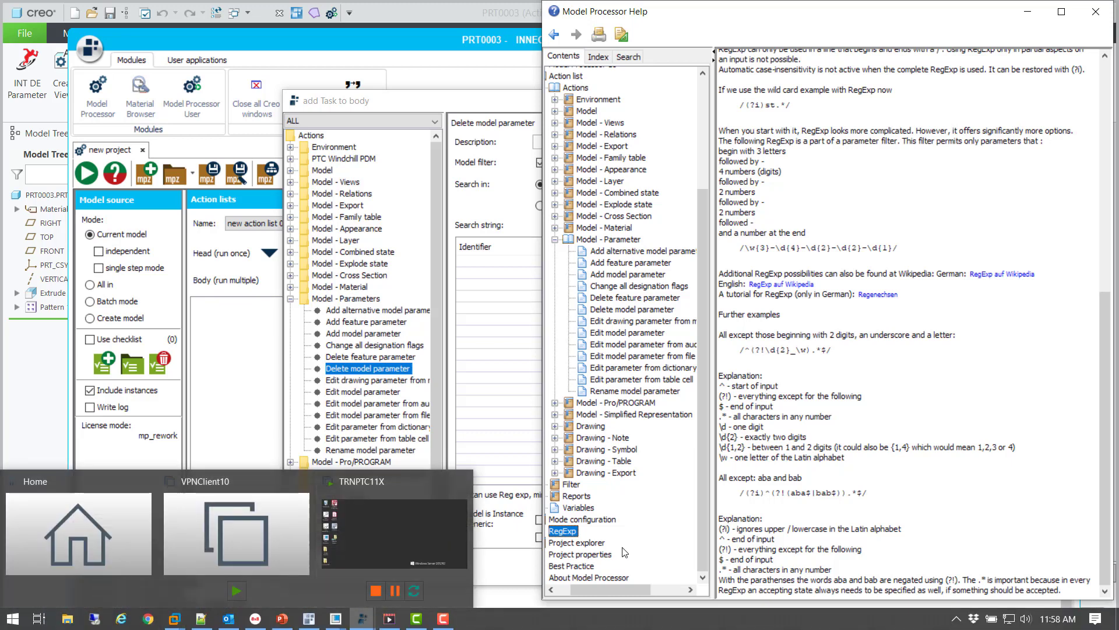
pyautogui.moveTo(869, 493); pyautogui.dragTo(746, 502)
# Paste the regex into the Identifier row, edit it to /(?i)^(?!(Mass)).*$/, and add the task.
pyautogui.click(493, 263)
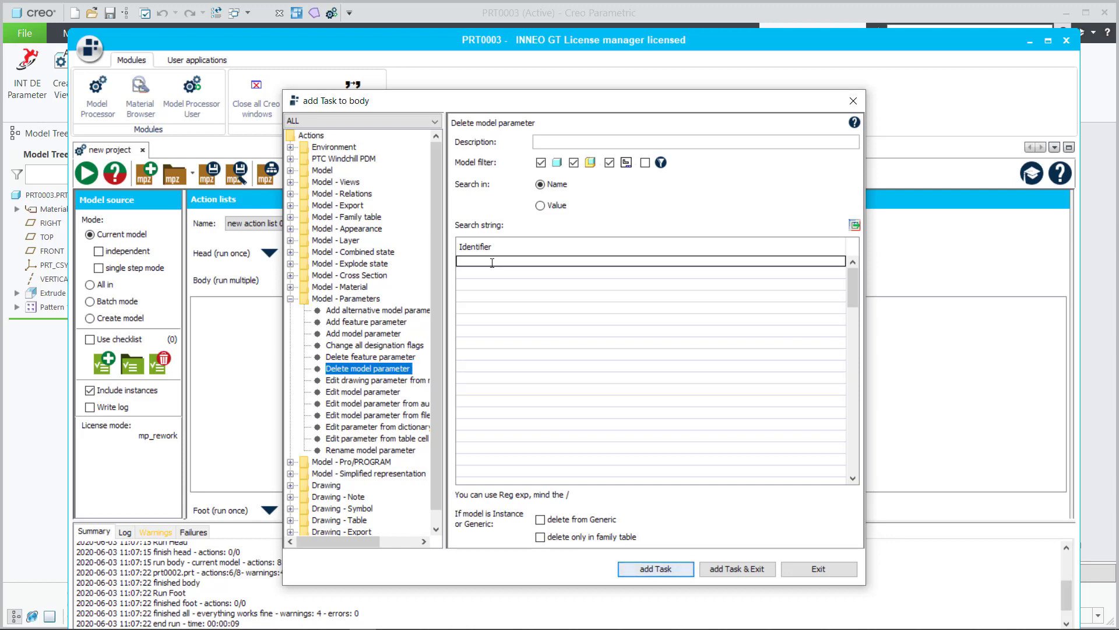
pyautogui.click(590, 334)
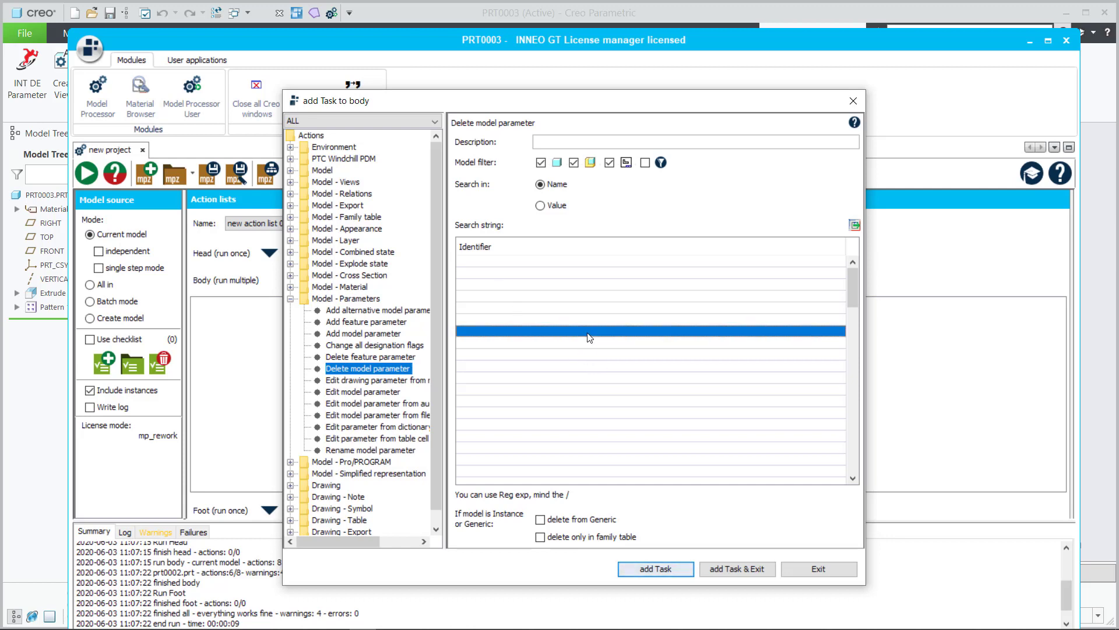
pyautogui.click(488, 260)
pyautogui.click(481, 260)
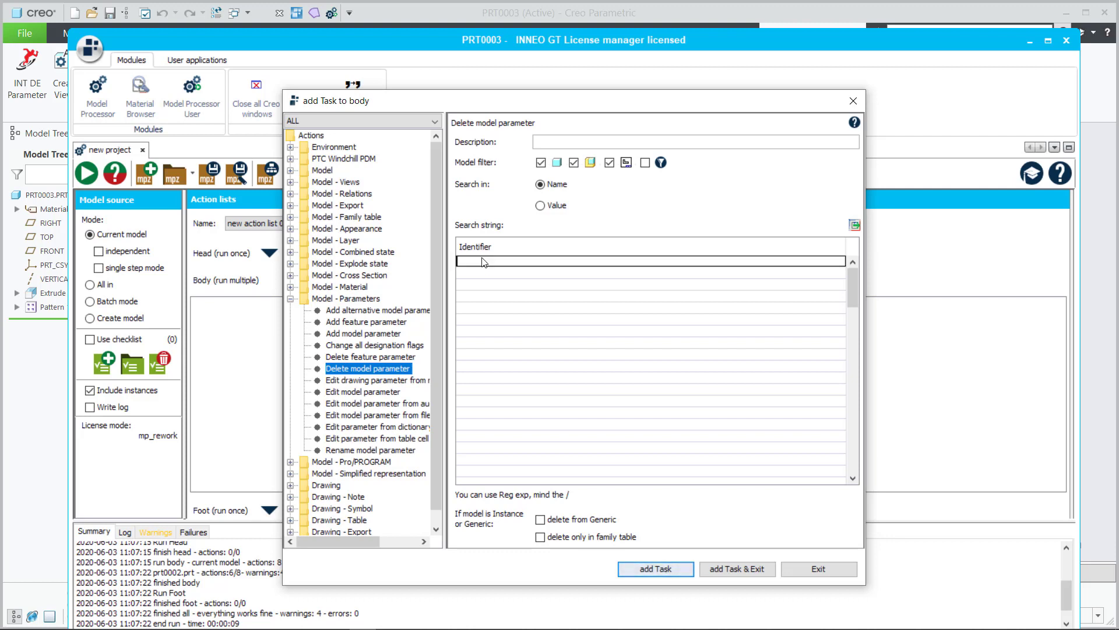
pyautogui.write('/(?i)^(?!(aba$|bab$)).*$/')
pyautogui.moveTo(528, 261); pyautogui.dragTo(491, 261)
pyautogui.press('BackSpace')
pyautogui.write('ass')
pyautogui.click(737, 568)
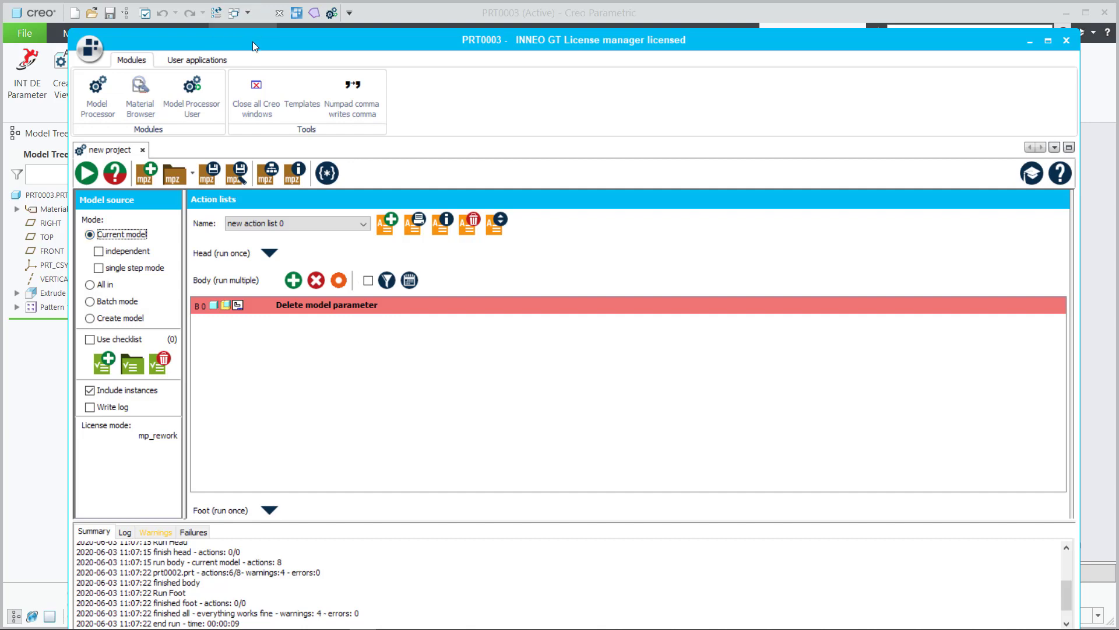
# Shrink the Model Processor window and scroll through the part's long Tools > Parameters list.
pyautogui.moveTo(253, 41); pyautogui.dragTo(541, 320)
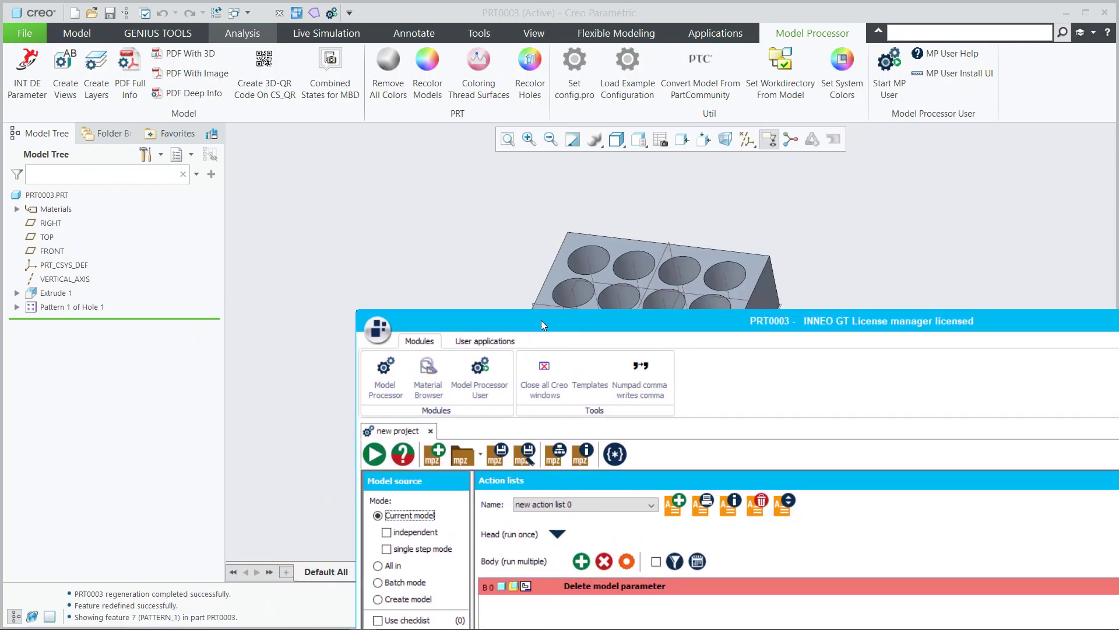
pyautogui.click(478, 35)
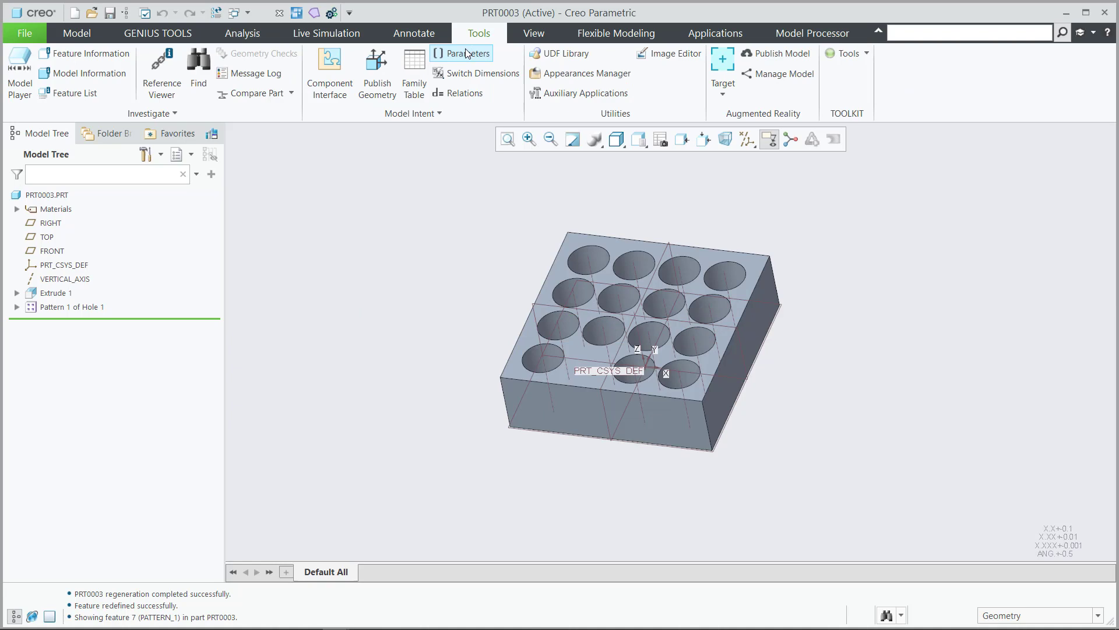
pyautogui.click(467, 54)
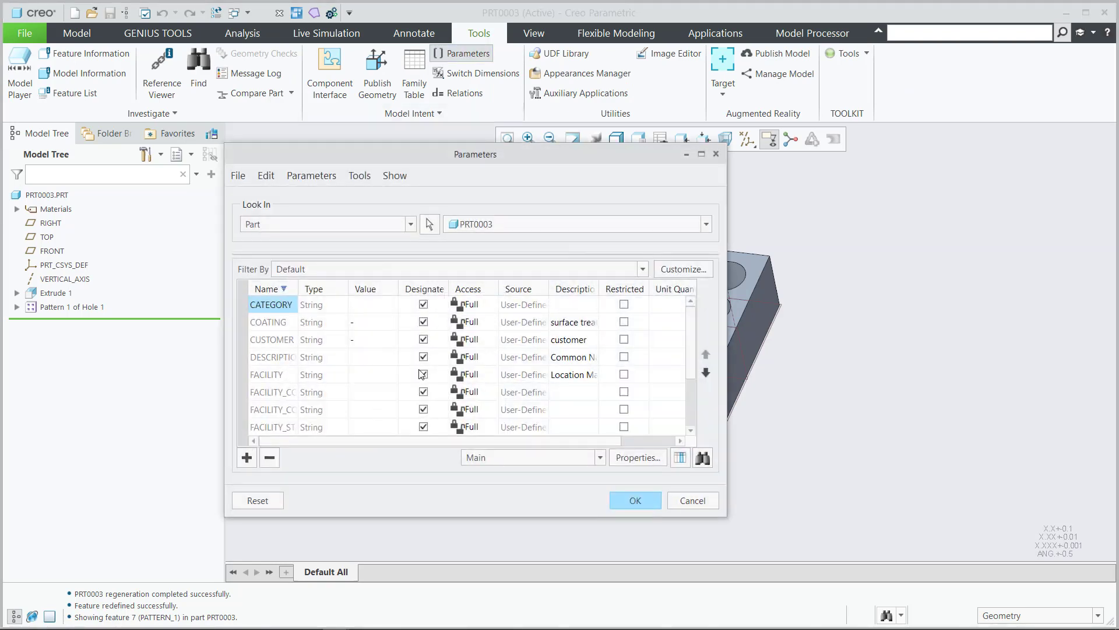
pyautogui.scroll(-3, 408, 408)
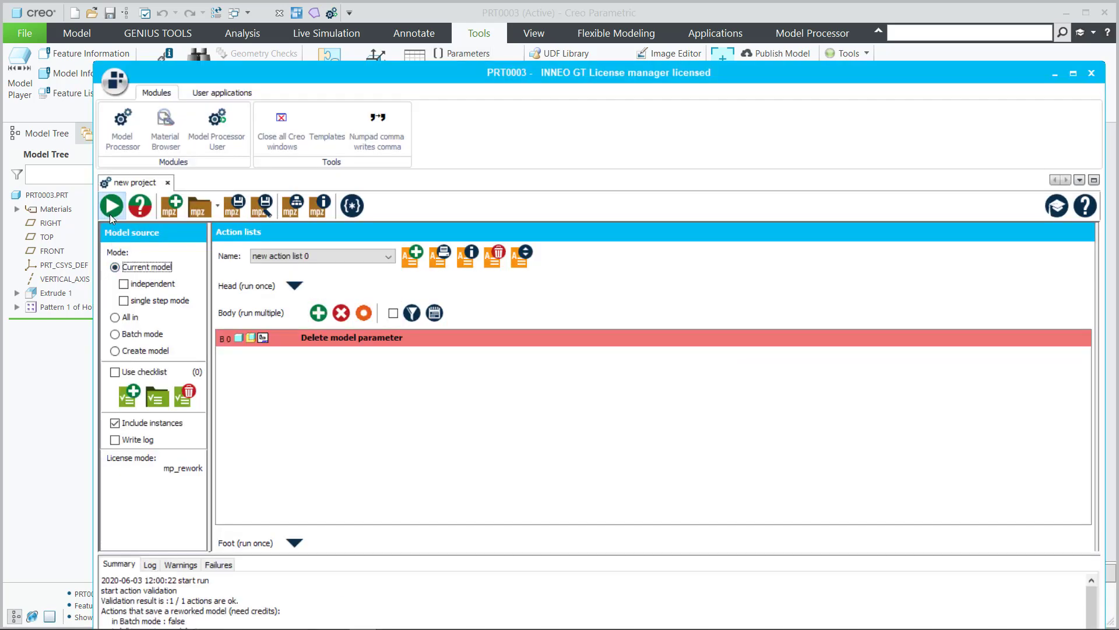
# Run the action list, accept the Notice, and reopen Parameters to see only MASS remains.
pyautogui.click(111, 210)
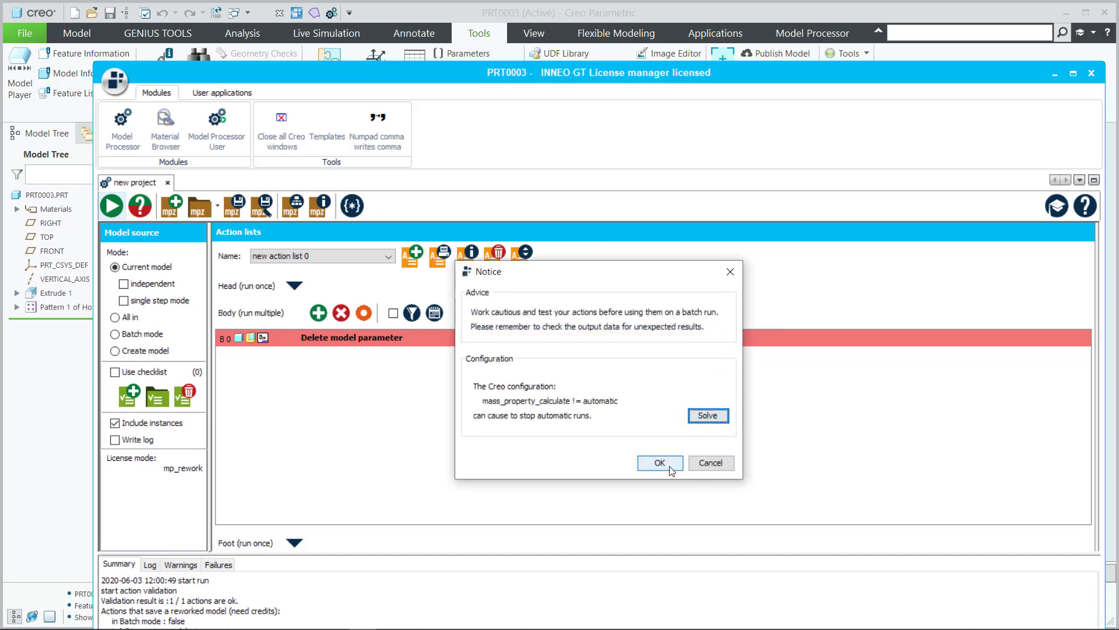
pyautogui.click(670, 466)
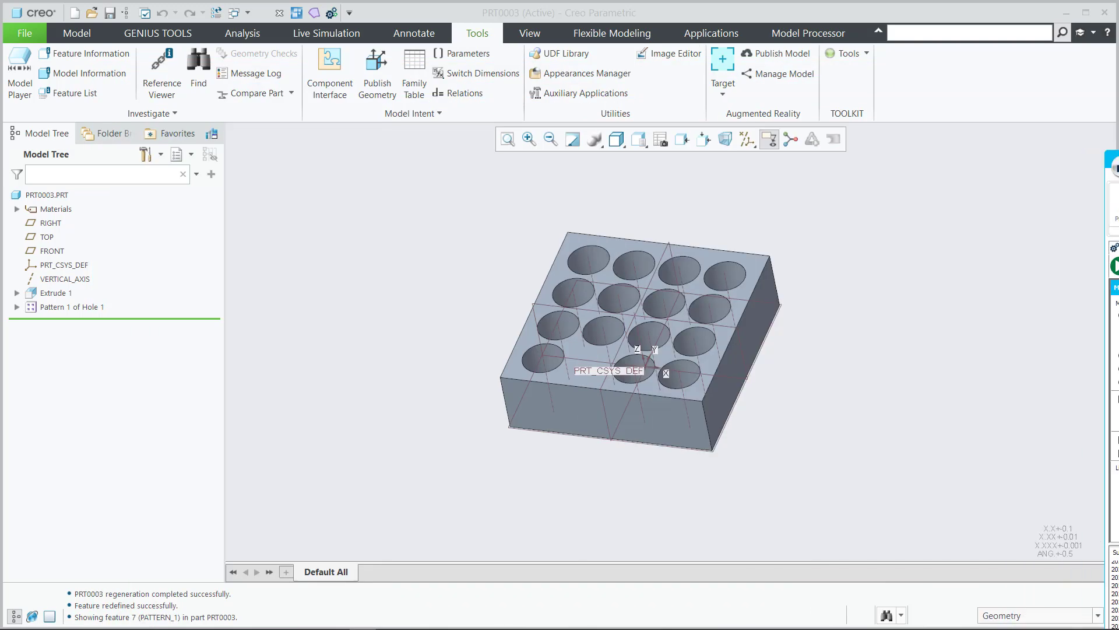
pyautogui.click(466, 53)
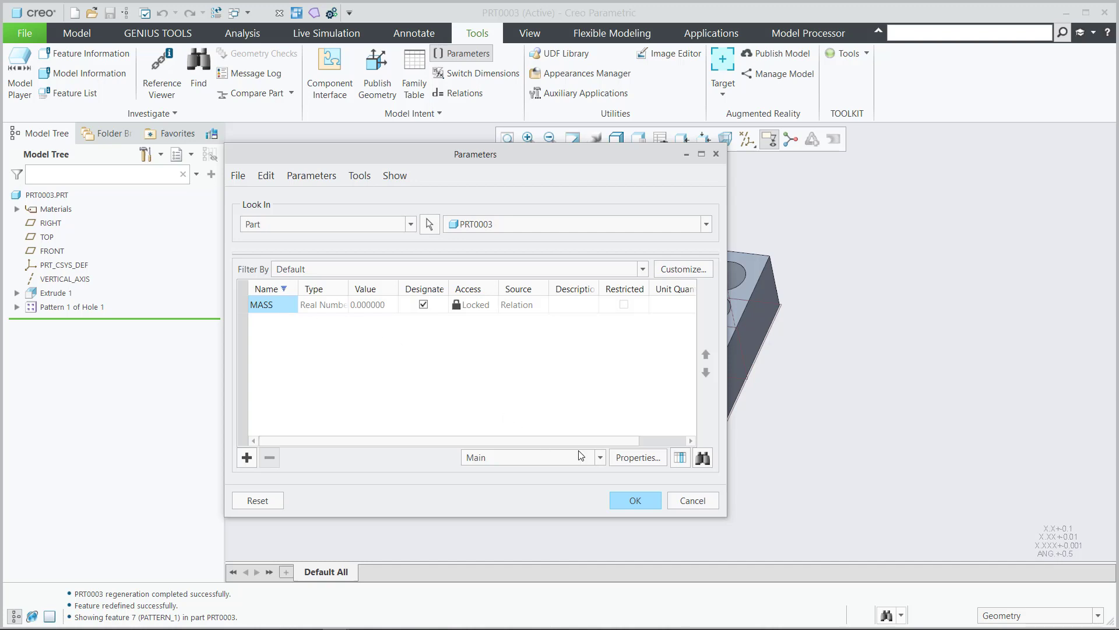
# Close the parameter list and activate PRT0002.PRT from the Windows dropdown.
pyautogui.click(638, 501)
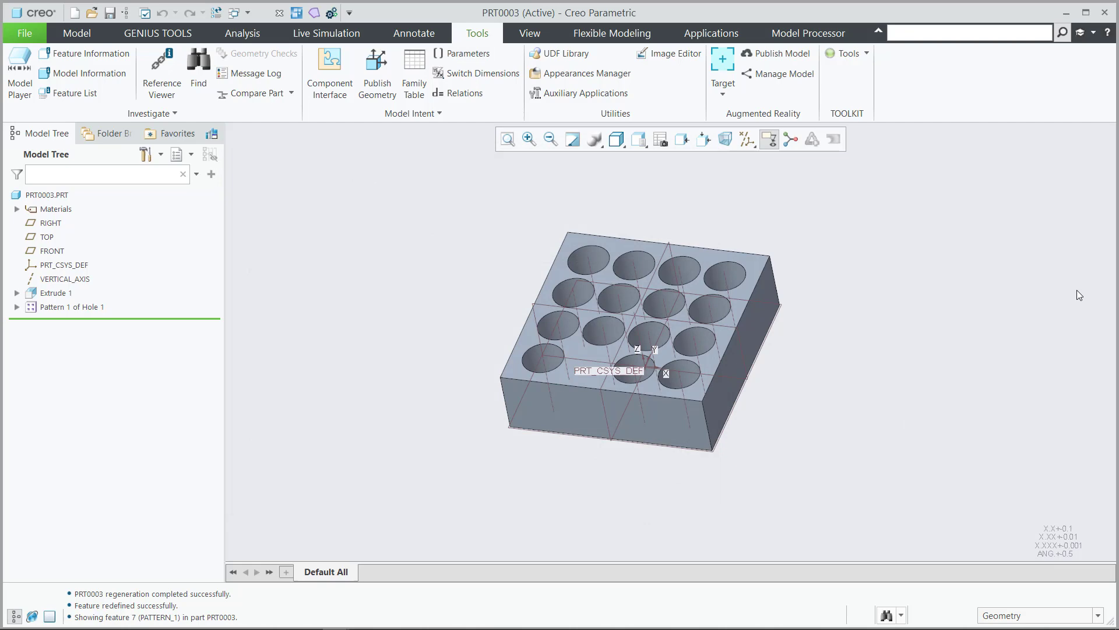
pyautogui.click(247, 13)
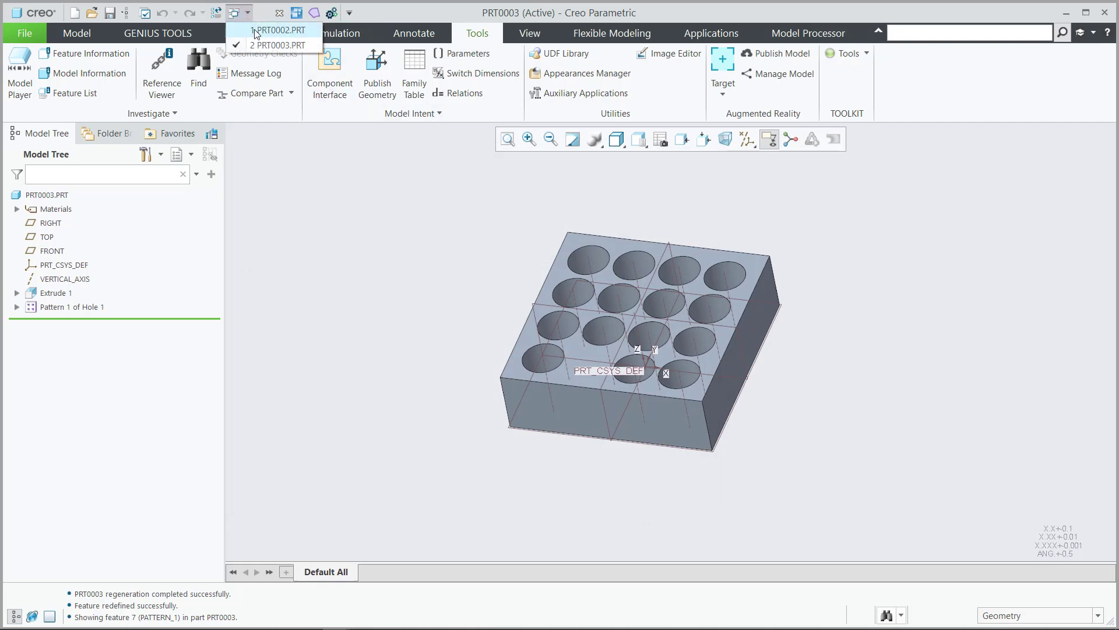
pyautogui.click(278, 29)
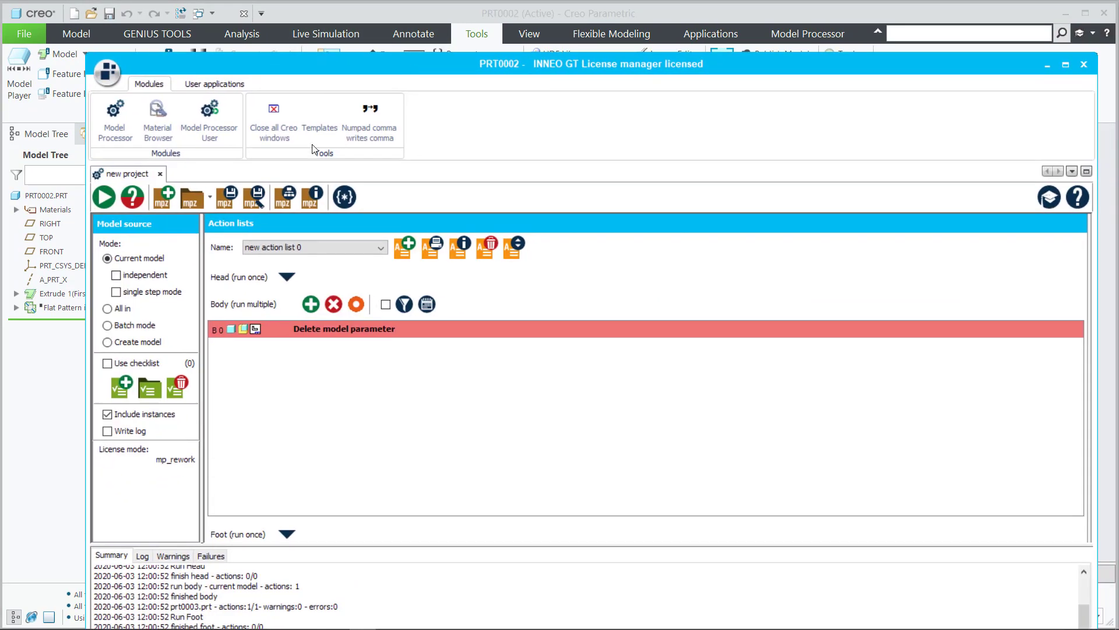
# Load the DXF.mpz project from the recent projects into the Model Processor.
pyautogui.click(209, 202)
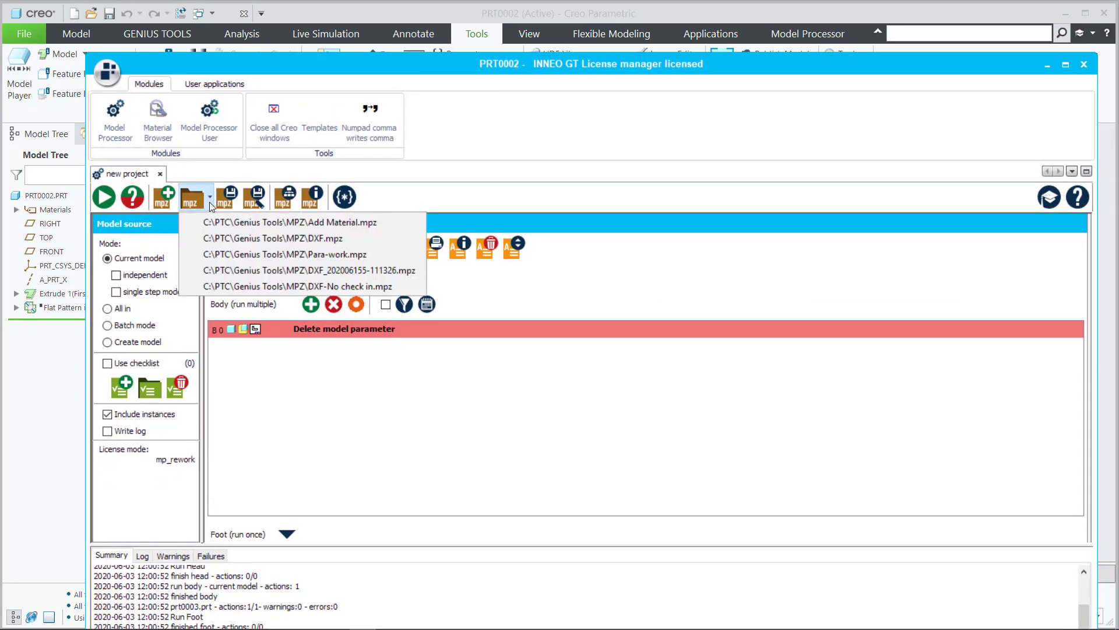
pyautogui.click(244, 238)
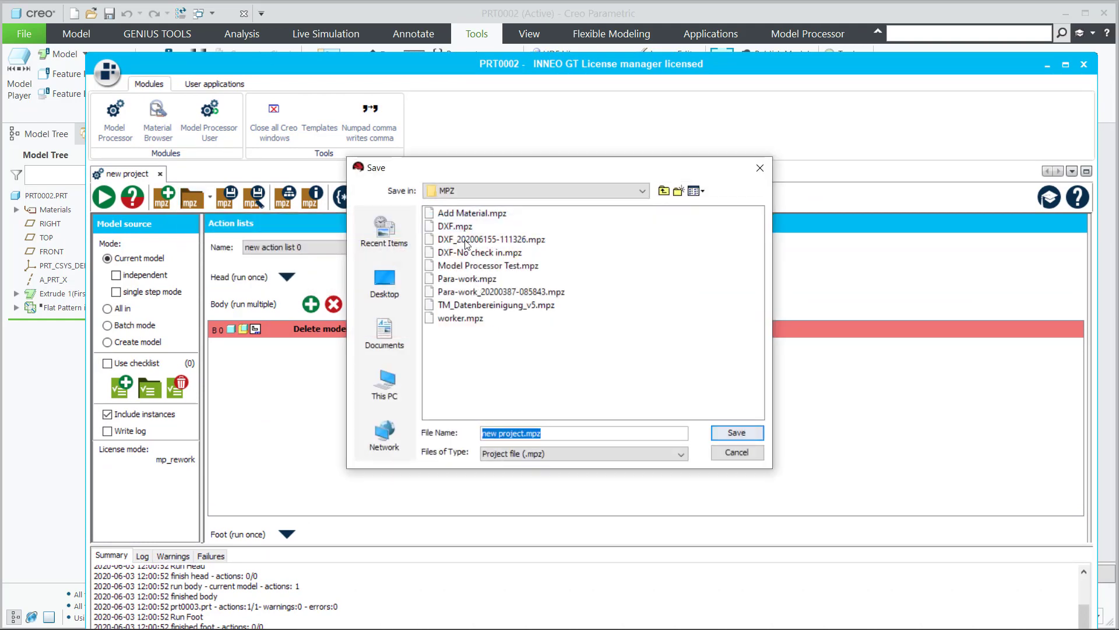
pyautogui.click(466, 227)
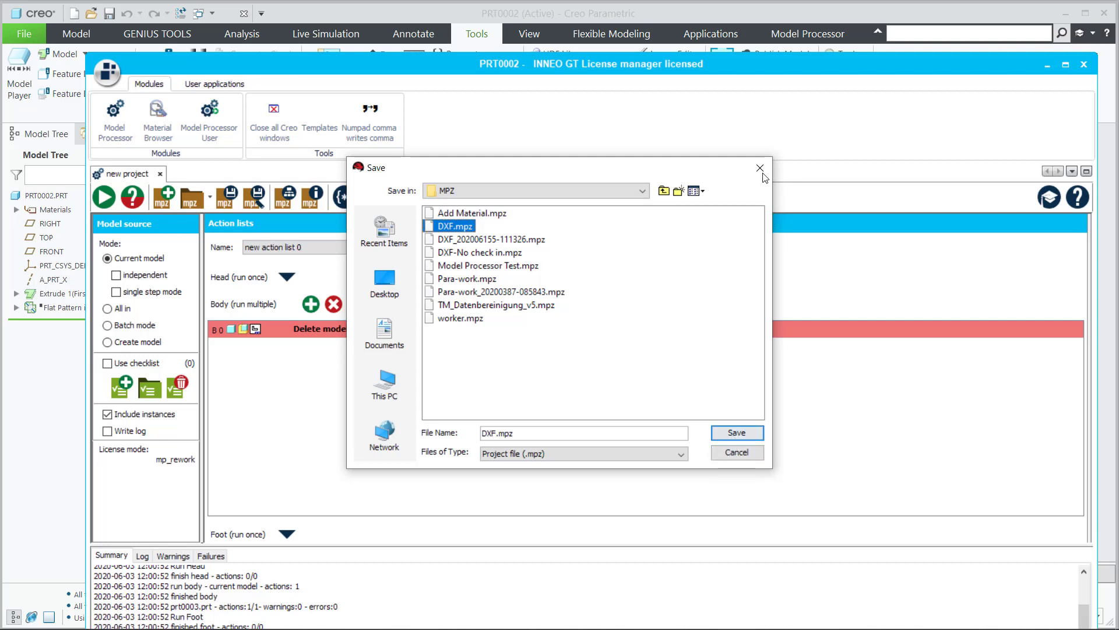
pyautogui.click(737, 432)
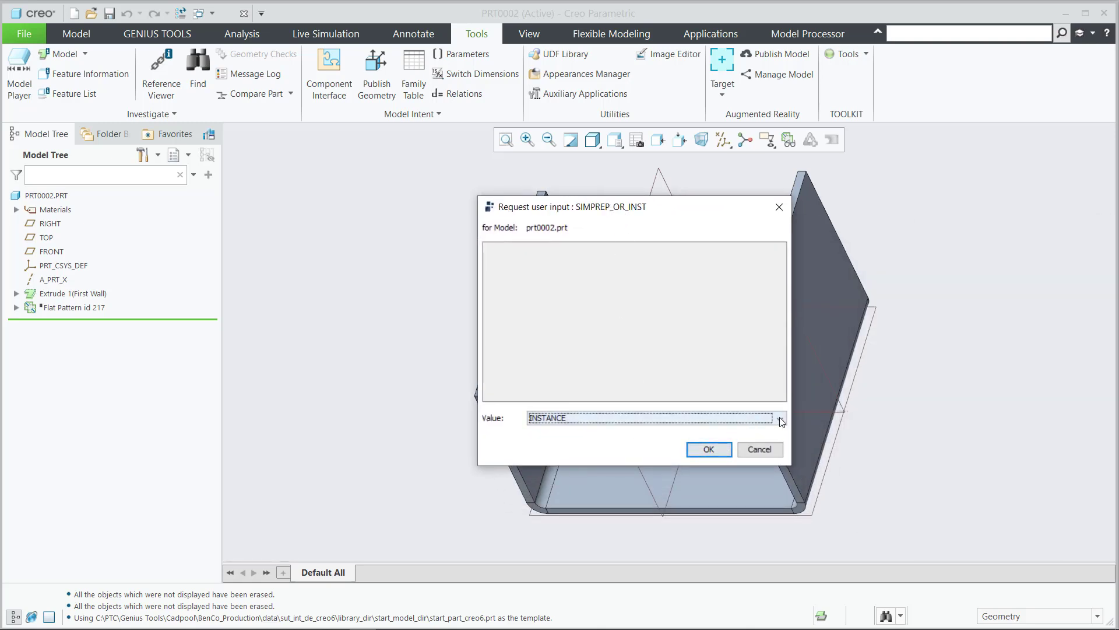
# Set SIMPREP_OR_INST to SIMPREP, check Prt0002_Flat_Rep in View Manager, and launch File Explorer.
pyautogui.click(781, 419)
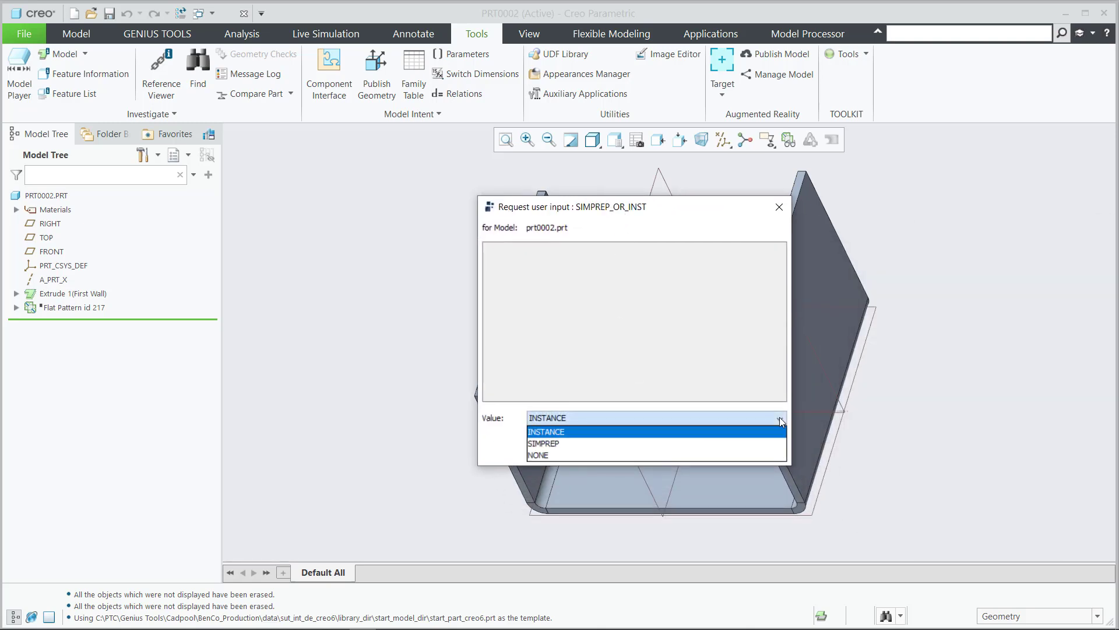
pyautogui.click(602, 444)
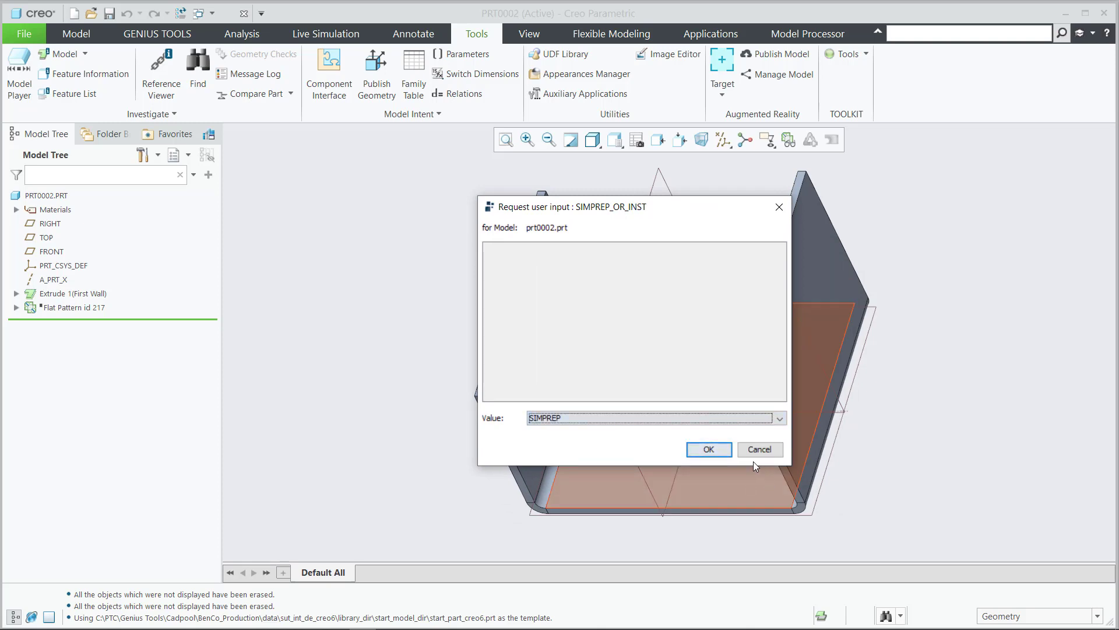
pyautogui.click(709, 449)
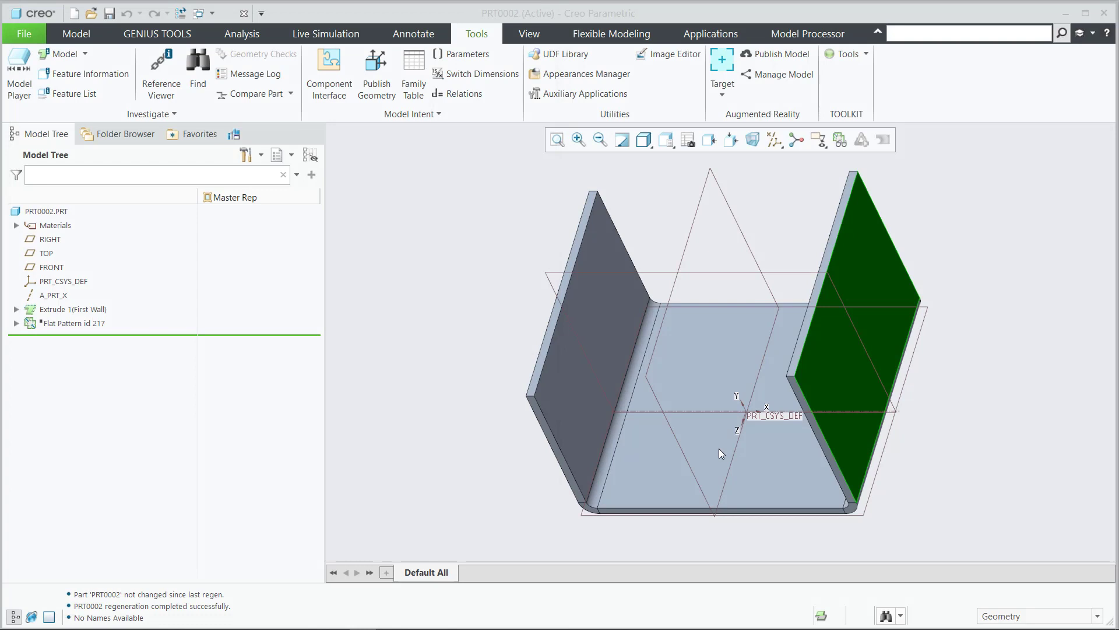
pyautogui.click(687, 143)
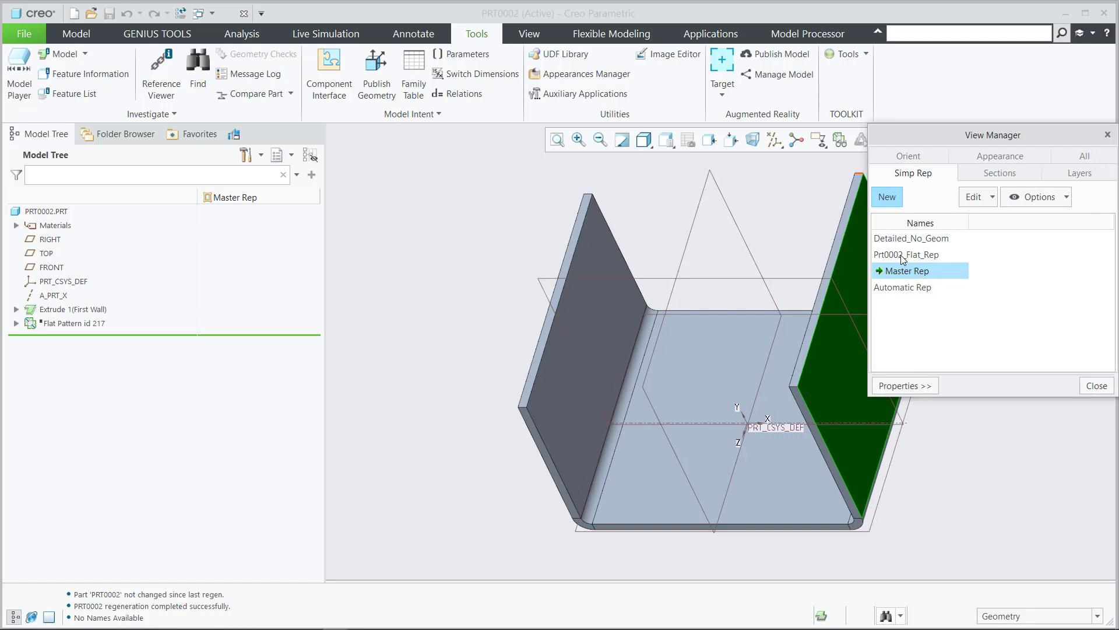
pyautogui.click(75, 619)
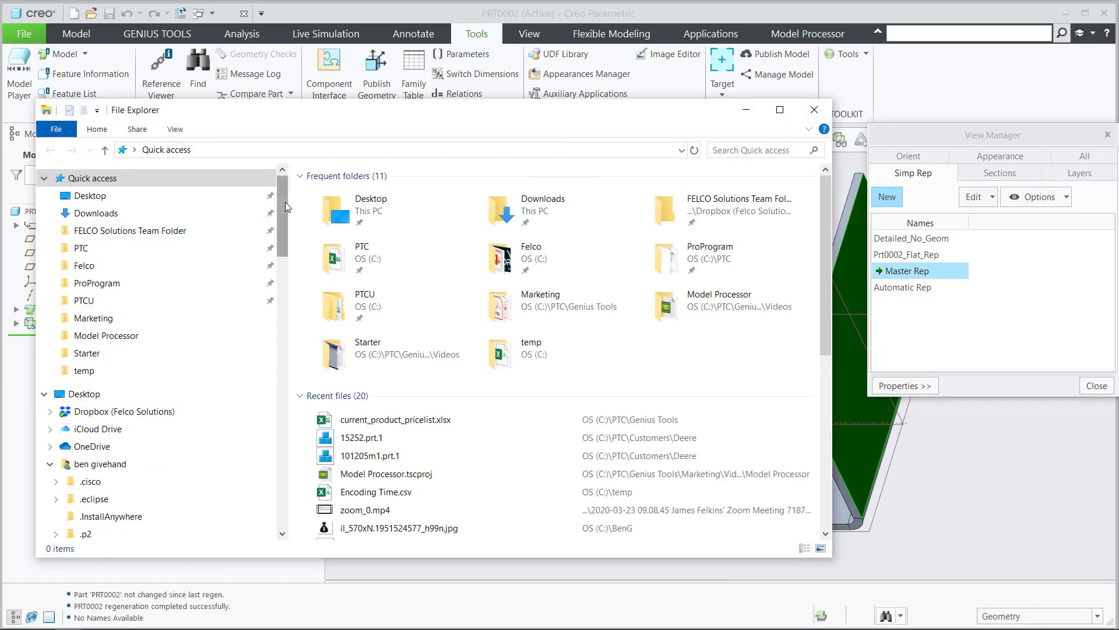
# Browse to C:\temp to confirm the 16 KB prt0002.dxf was exported, then close File Explorer.
pyautogui.moveTo(285, 201); pyautogui.dragTo(278, 414)
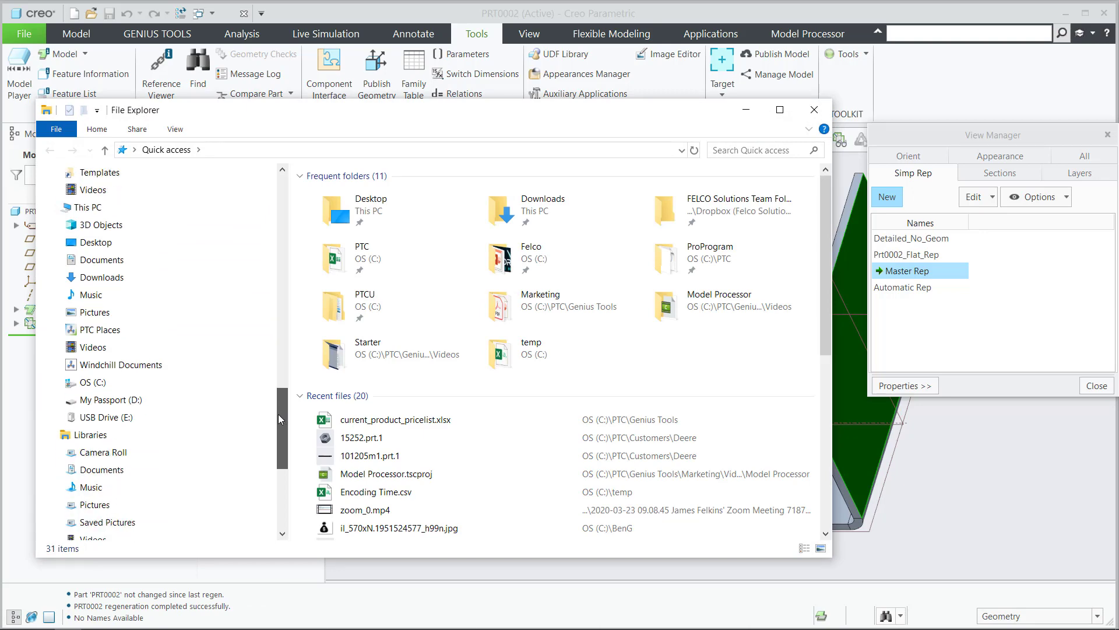
pyautogui.click(143, 382)
pyautogui.scroll(-4, 554, 390)
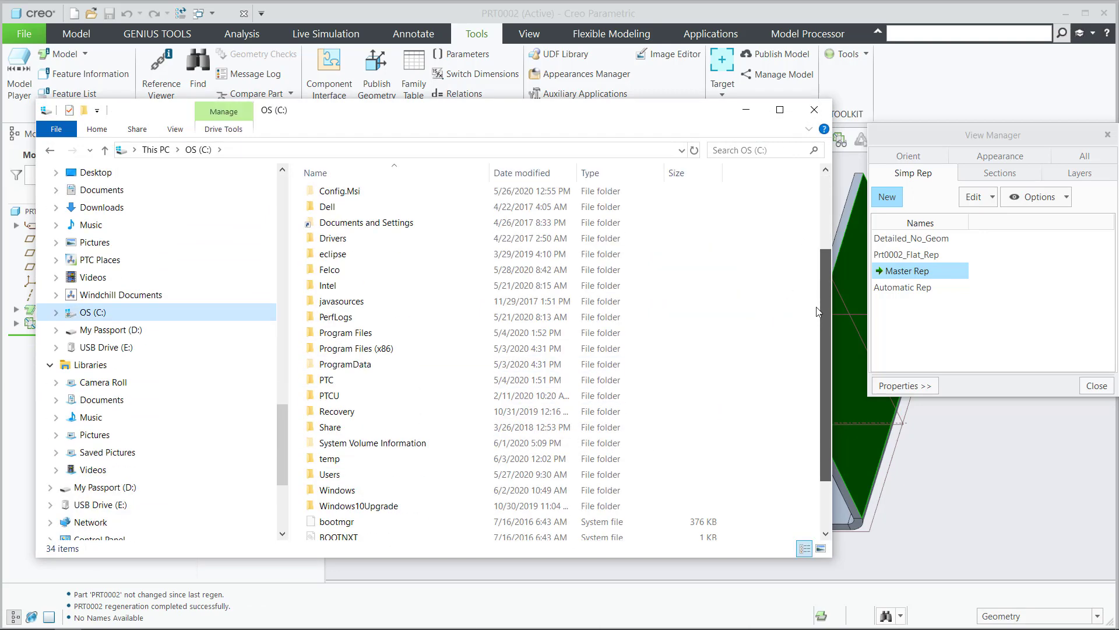
pyautogui.click(342, 377)
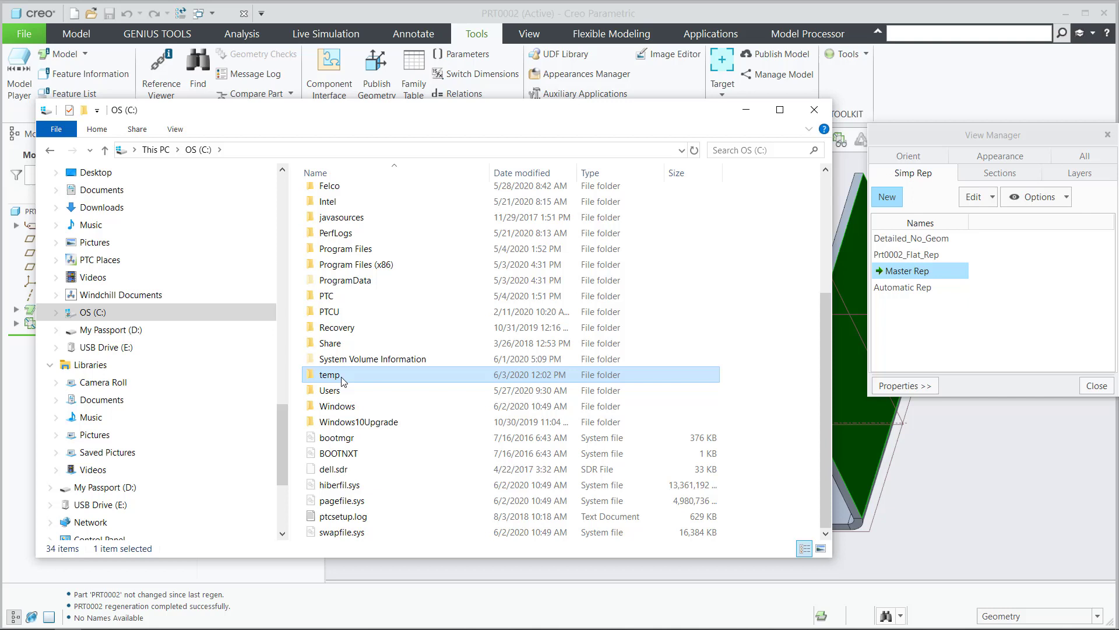
pyautogui.doubleClick(330, 375)
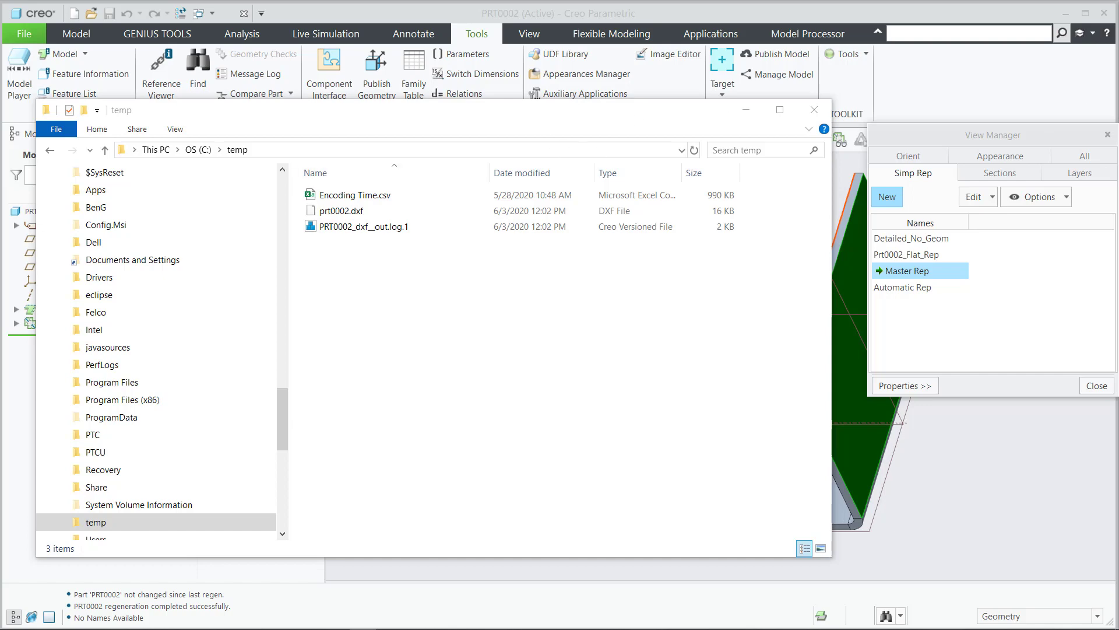
pyautogui.click(814, 109)
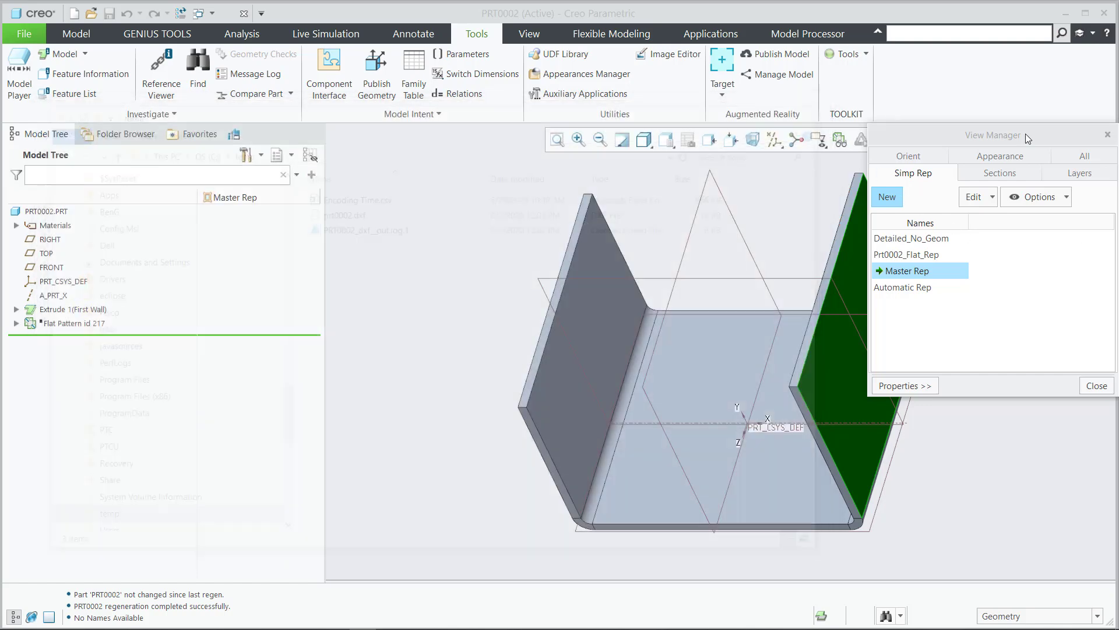
# Close the View Manager and restore the Model Processor's DXF View action list.
pyautogui.click(1106, 135)
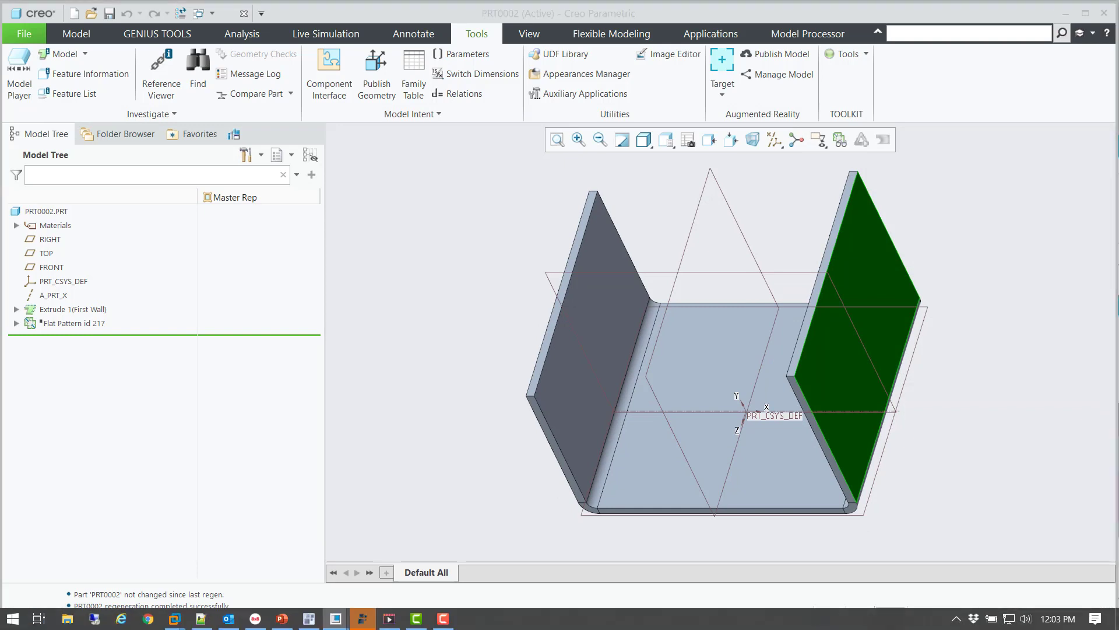
pyautogui.click(362, 618)
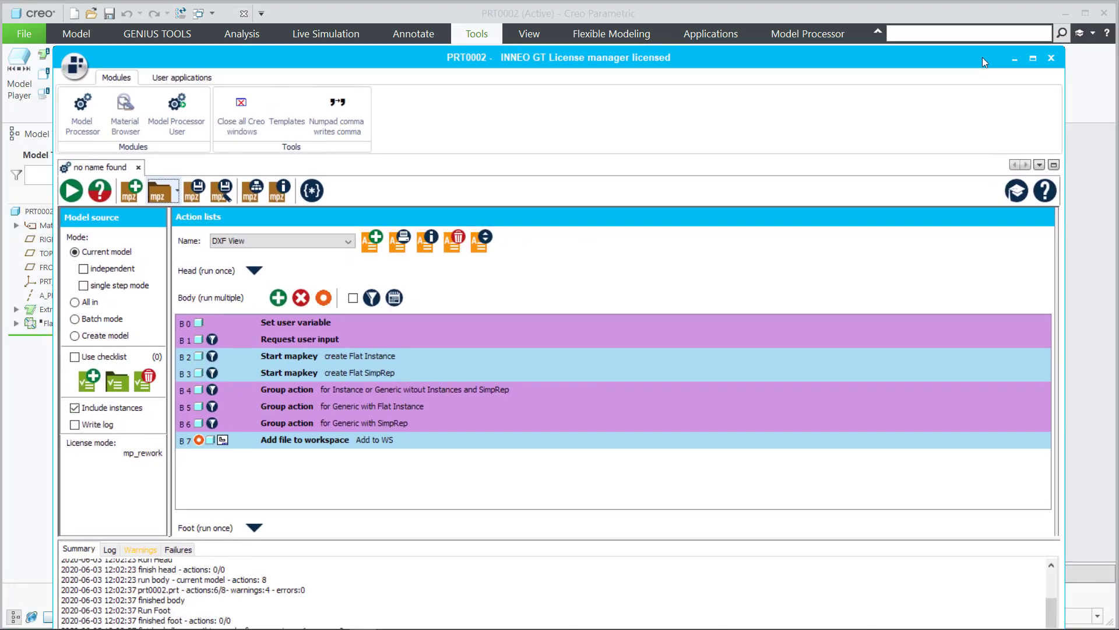